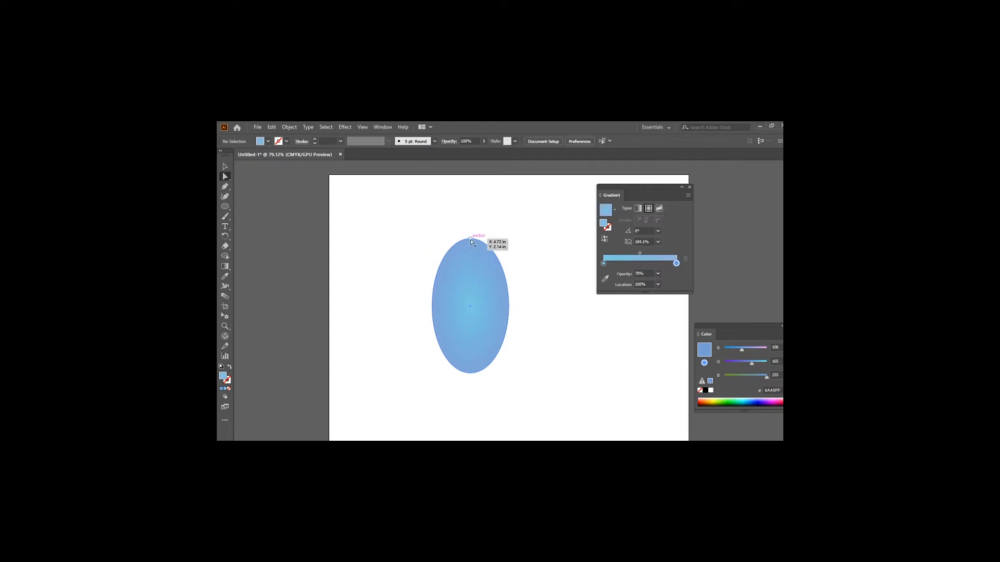
# - Lower the top anchor of the front blue ellipse to about mid-height and bend its upper edge into an S-shaped wave
pyautogui.moveTo(471, 239); pyautogui.dragTo(470, 323)
pyautogui.click(226, 188)
pyautogui.click(471, 322)
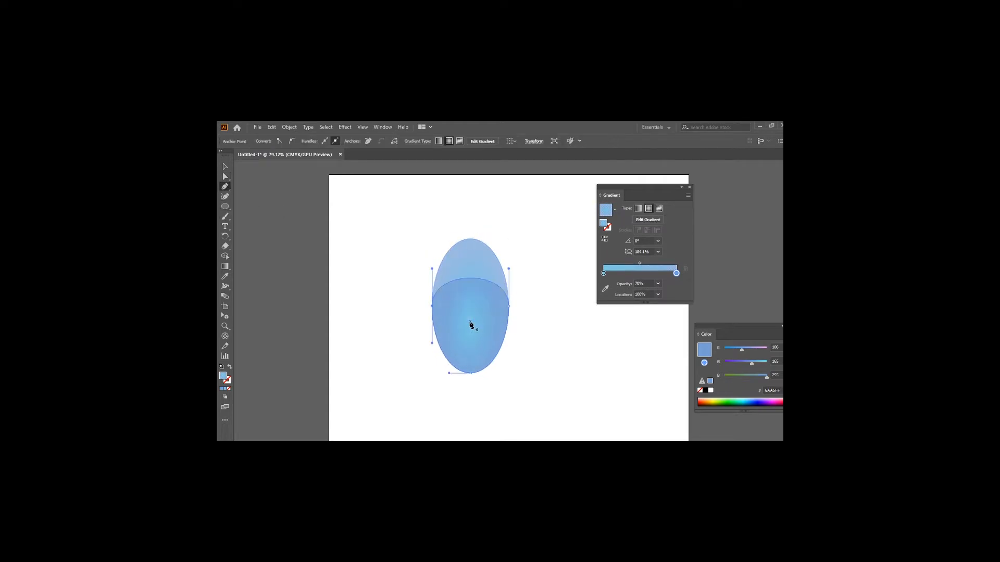
pyautogui.hotkey('shift', 'c')
pyautogui.moveTo(468, 324); pyautogui.dragTo(507, 285)
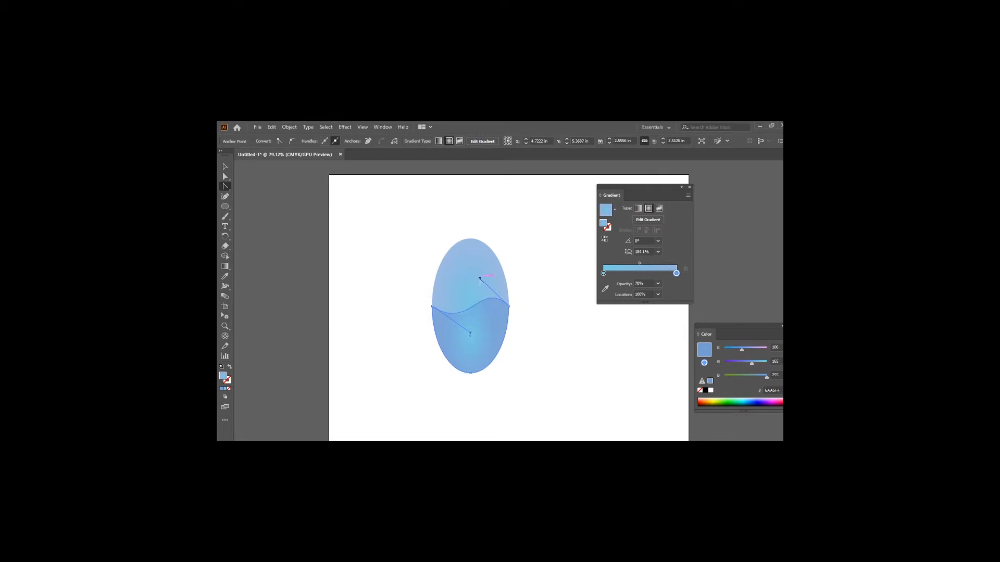
pyautogui.click(225, 168)
pyautogui.click(343, 294)
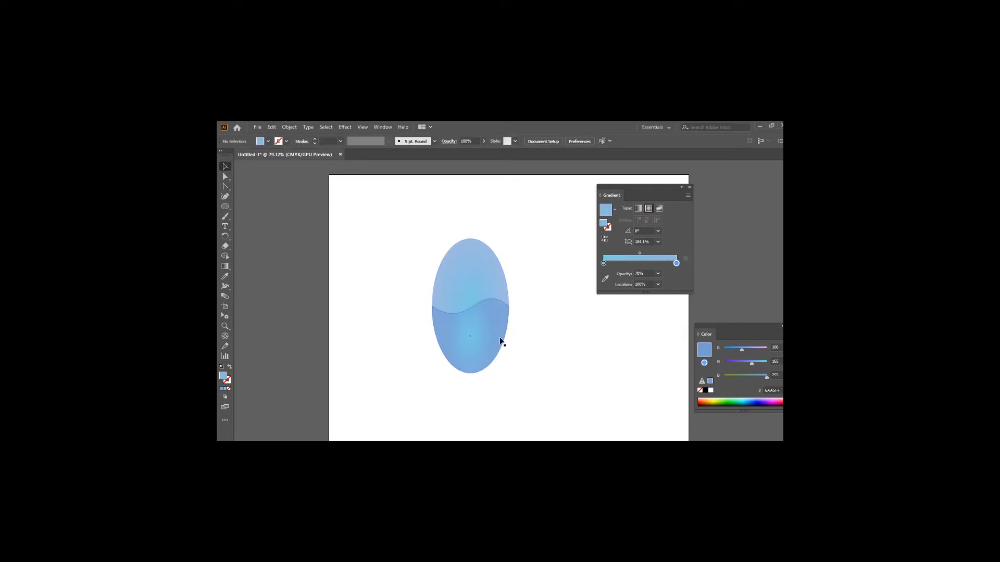
# - Set the back ellipse's radial gradient aspect ratio to 100% and make its outer colour stop fully opaque
pyautogui.hotkey('ctrl', 'a')
pyautogui.click(530, 344)
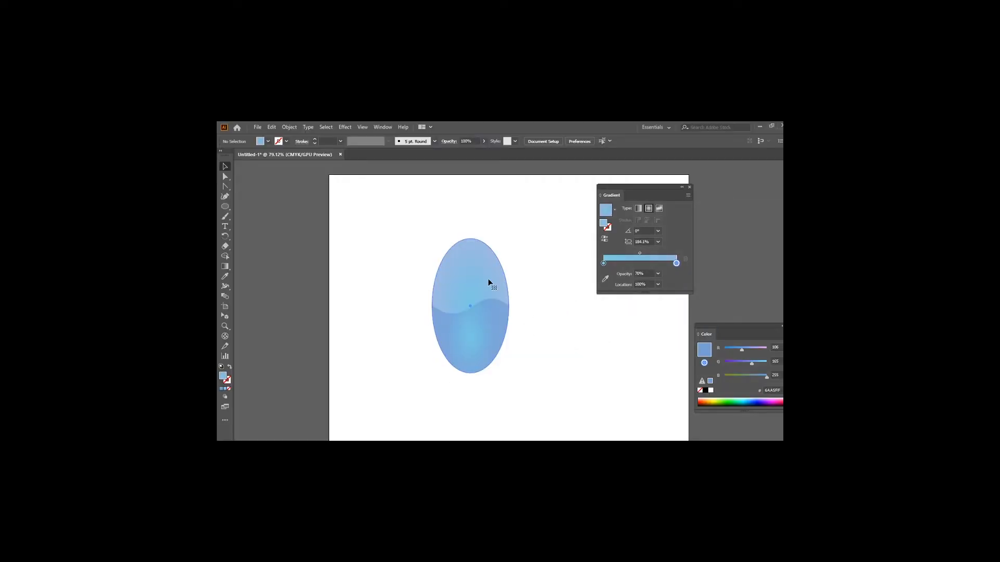
pyautogui.click(489, 281)
pyautogui.click(659, 252)
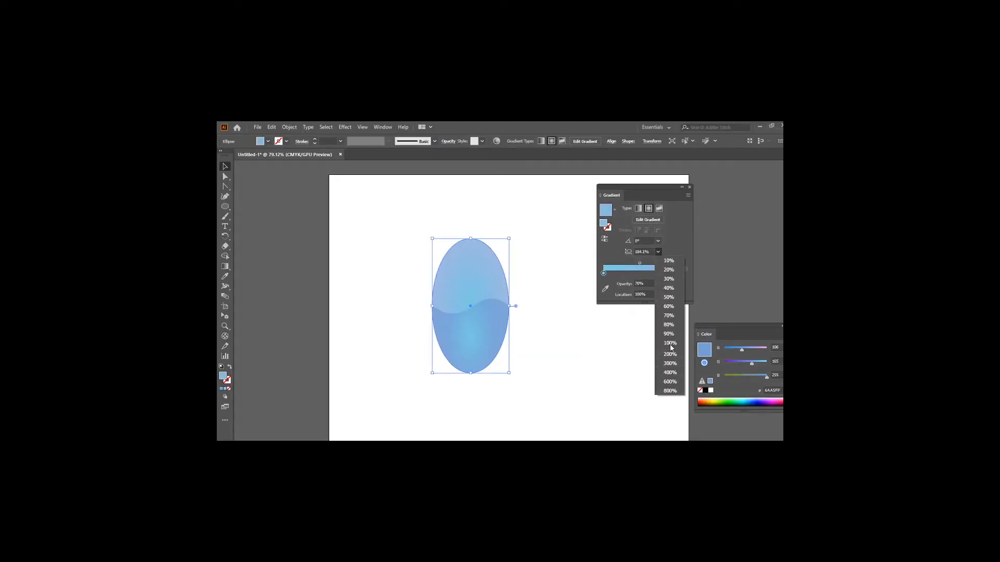
pyautogui.click(670, 344)
pyautogui.click(659, 295)
pyautogui.click(658, 295)
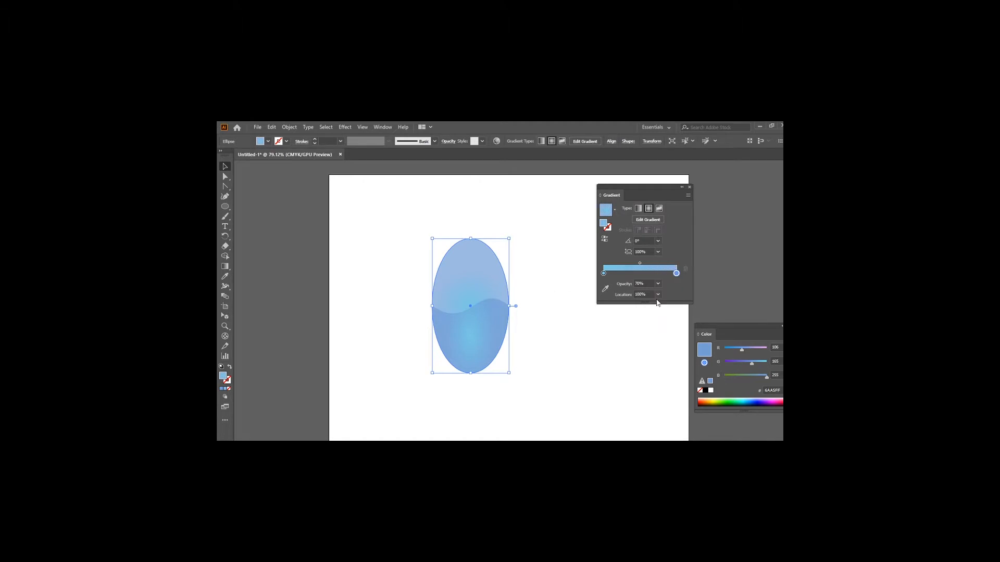
pyautogui.click(659, 284)
pyautogui.click(672, 385)
# - Recolour the outer gradient stop of the wavy lower shape to green
pyautogui.click(553, 346)
pyautogui.click(479, 329)
pyautogui.click(677, 274)
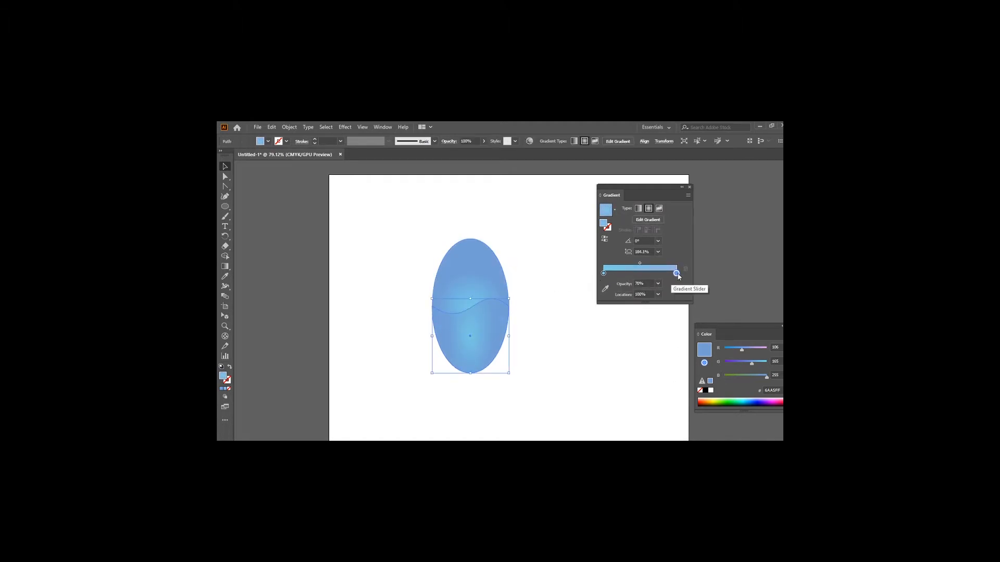
pyautogui.doubleClick(677, 274)
pyautogui.click(561, 345)
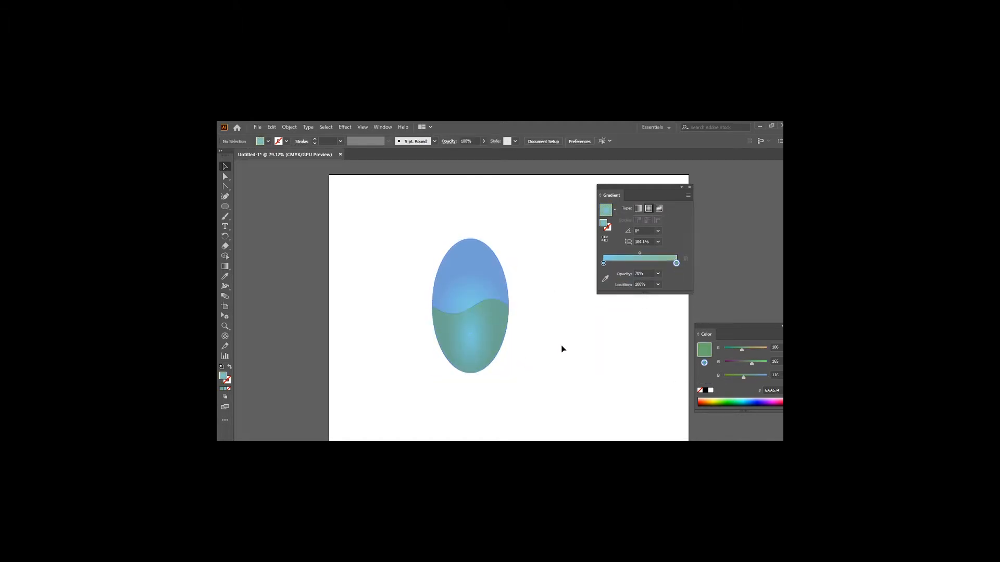
# - Duplicate the two-tone ellipse beside the original, then tilt, shrink and narrow the copy as a left arm against the body
pyautogui.hotkey('ctrl', 'a')
pyautogui.moveTo(474, 359); pyautogui.dragTo(382, 371)
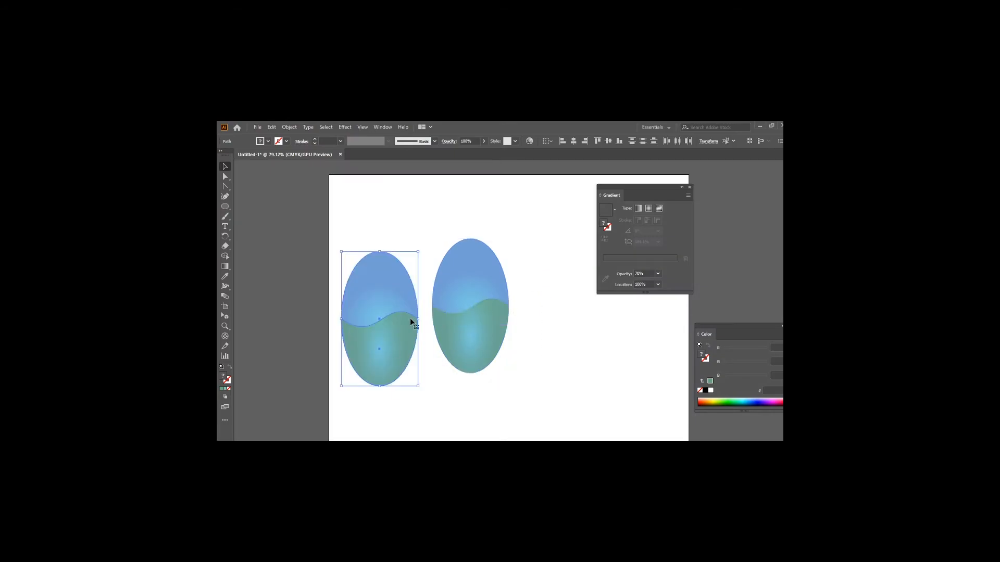
pyautogui.moveTo(422, 246); pyautogui.dragTo(460, 287)
pyautogui.moveTo(349, 294); pyautogui.dragTo(379, 319)
pyautogui.moveTo(452, 292); pyautogui.dragTo(420, 319)
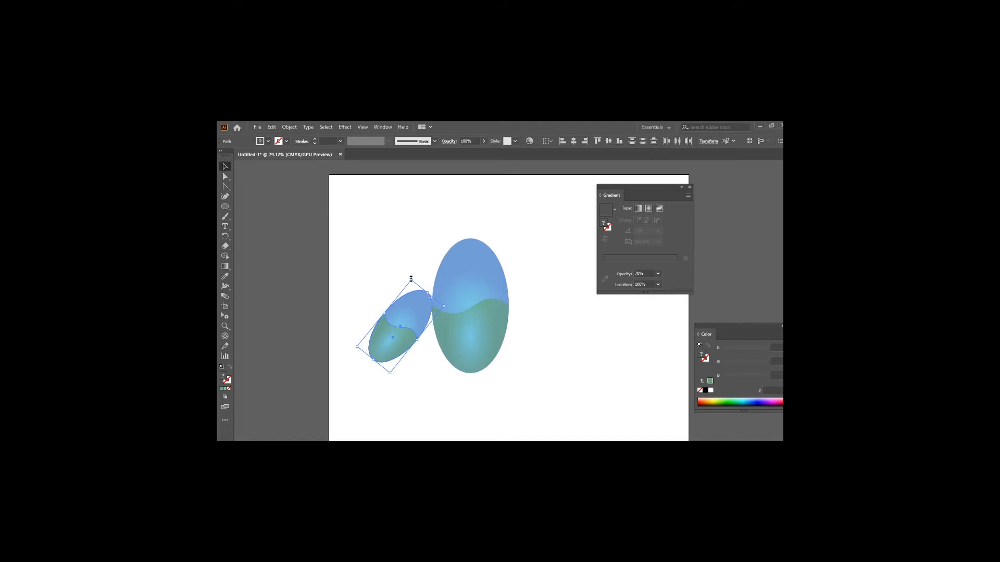
pyautogui.moveTo(411, 279); pyautogui.dragTo(410, 290)
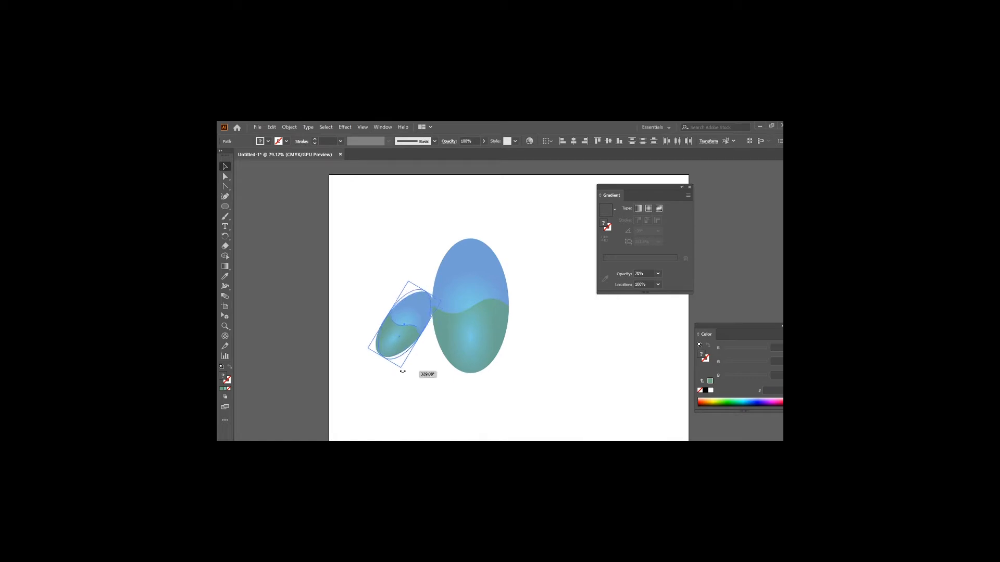
pyautogui.moveTo(403, 371); pyautogui.dragTo(546, 386)
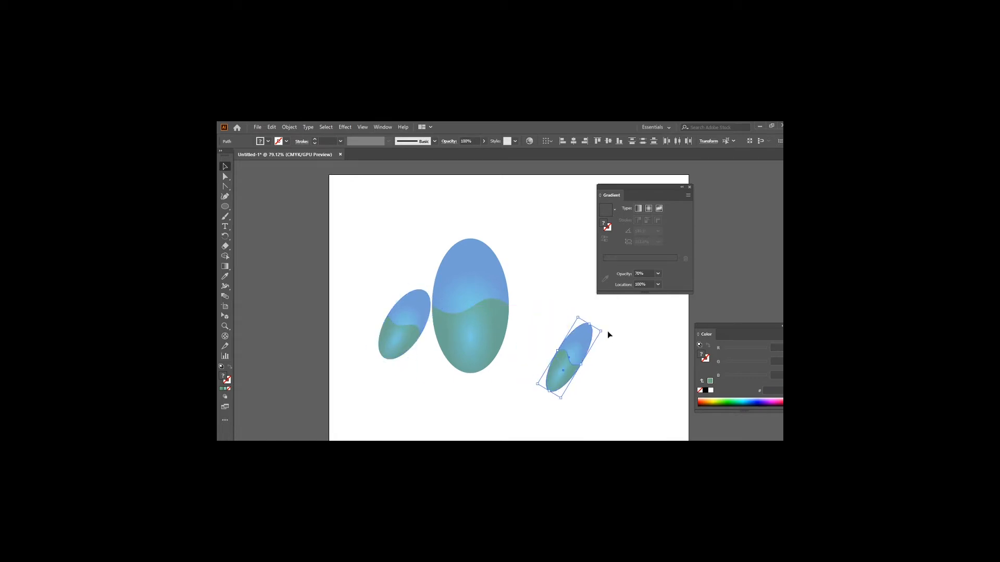
pyautogui.moveTo(605, 330); pyautogui.dragTo(569, 313)
pyautogui.moveTo(572, 355); pyautogui.dragTo(547, 313)
pyautogui.press('Delete')
# - Duplicate the left arm to the other side of the body and rotate the copy to slant outward as the right arm
pyautogui.click(411, 336)
pyautogui.keyDown('shift'); pyautogui.click(406, 316); pyautogui.keyUp('shift')
pyautogui.moveTo(399, 332); pyautogui.dragTo(541, 339)
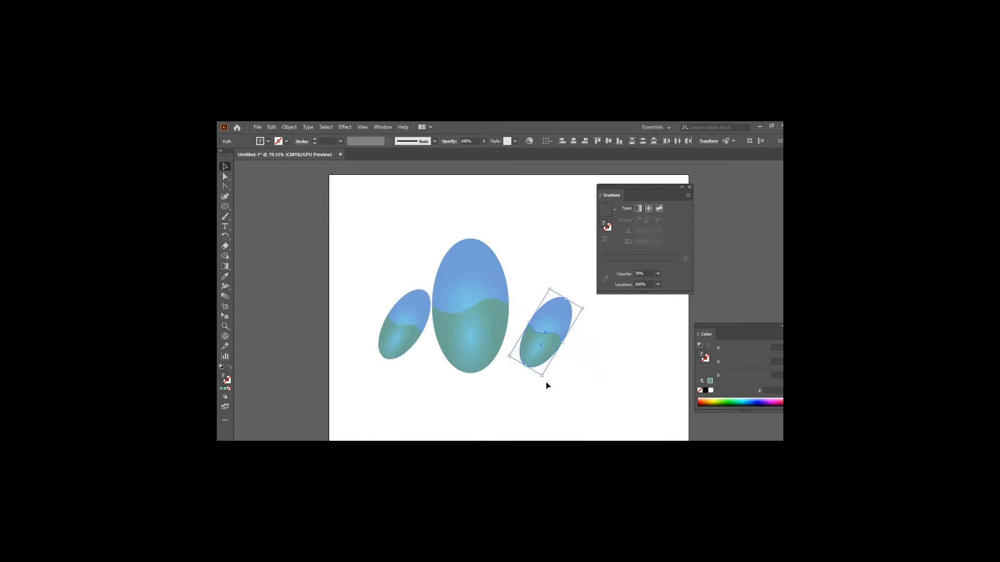
pyautogui.moveTo(545, 386); pyautogui.dragTo(535, 335)
pyautogui.click(440, 264)
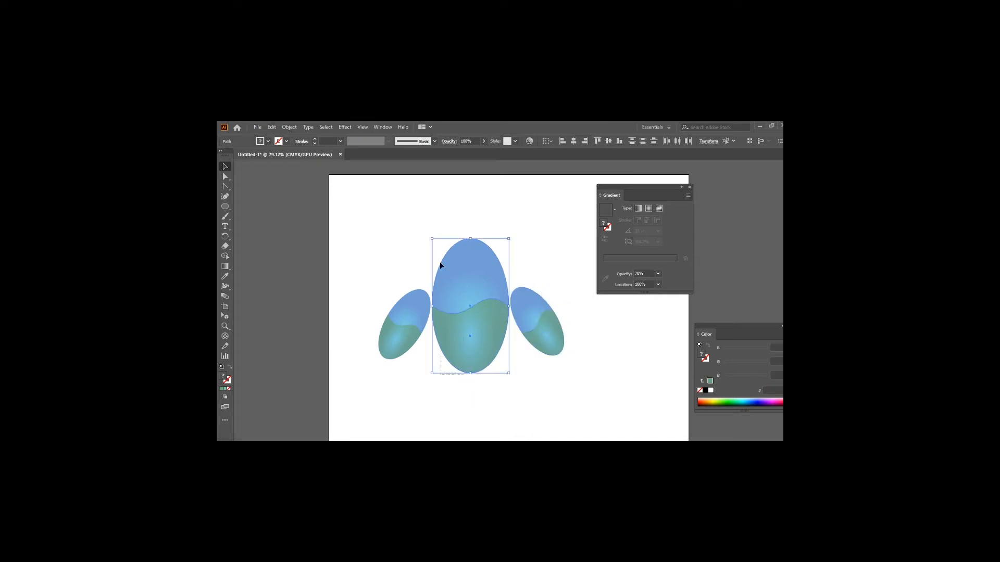
pyautogui.click(471, 398)
# - Draw a blue gradient oval head above the body and a small flat highlight ellipse near the head's upper edge
pyautogui.moveTo(438, 291); pyautogui.dragTo(335, 227)
pyautogui.moveTo(406, 308); pyautogui.dragTo(485, 243)
pyautogui.scroll(1, 377, 248)
pyautogui.moveTo(483, 239); pyautogui.dragTo(348, 214)
pyautogui.moveTo(341, 212); pyautogui.dragTo(484, 212)
pyautogui.scroll(2, 473, 213)
# - Fill the small highlight ellipse on the head with solid off-white F9F9F9
pyautogui.click(222, 389)
pyautogui.click(621, 267)
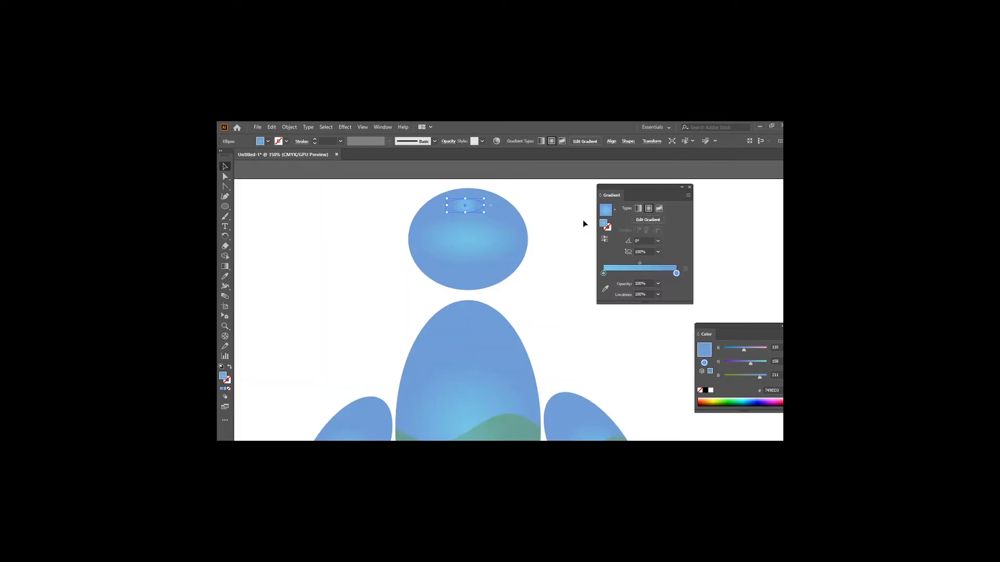
pyautogui.scroll(1, 583, 220)
pyautogui.doubleClick(223, 376)
pyautogui.click(552, 214)
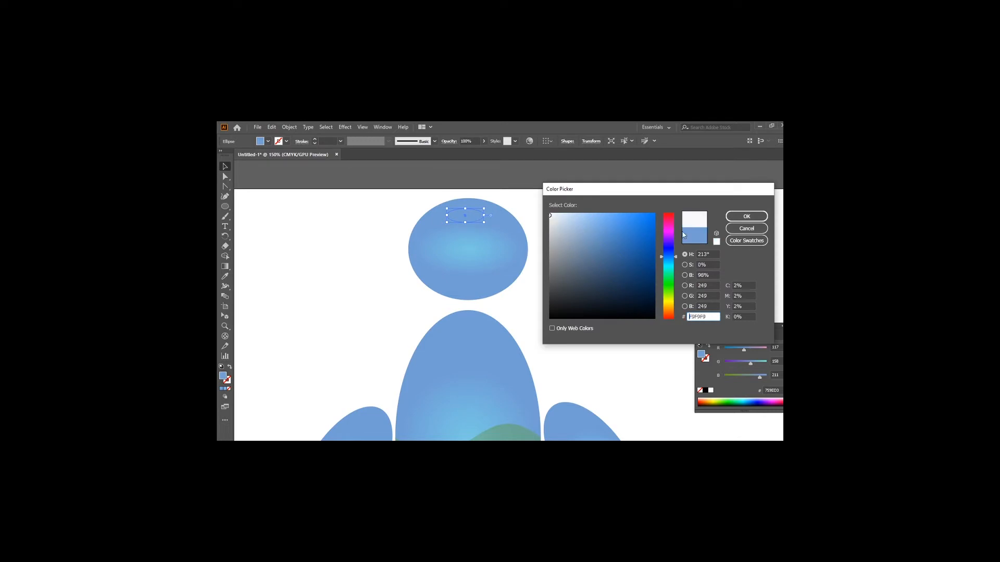
pyautogui.click(745, 214)
# - Make two progressively smaller copies of the white highlight, stepping diagonally down to the left on the head
pyautogui.moveTo(474, 218); pyautogui.dragTo(483, 240)
pyautogui.click(439, 238)
pyautogui.click(472, 210)
pyautogui.scroll(3, 472, 208)
pyautogui.moveTo(467, 230); pyautogui.dragTo(489, 245)
# - Try to group the three white highlight ellipses on the head
pyautogui.keyDown('shift'); pyautogui.click(432, 262); pyautogui.keyUp('shift')
pyautogui.keyDown('shift'); pyautogui.click(395, 277); pyautogui.keyUp('shift')
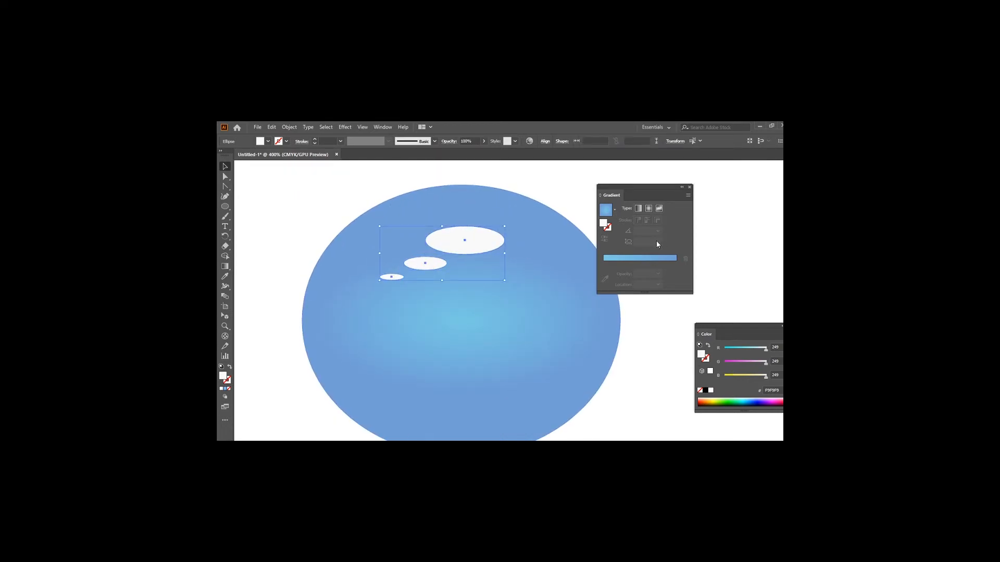
pyautogui.moveTo(729, 330); pyautogui.dragTo(711, 313)
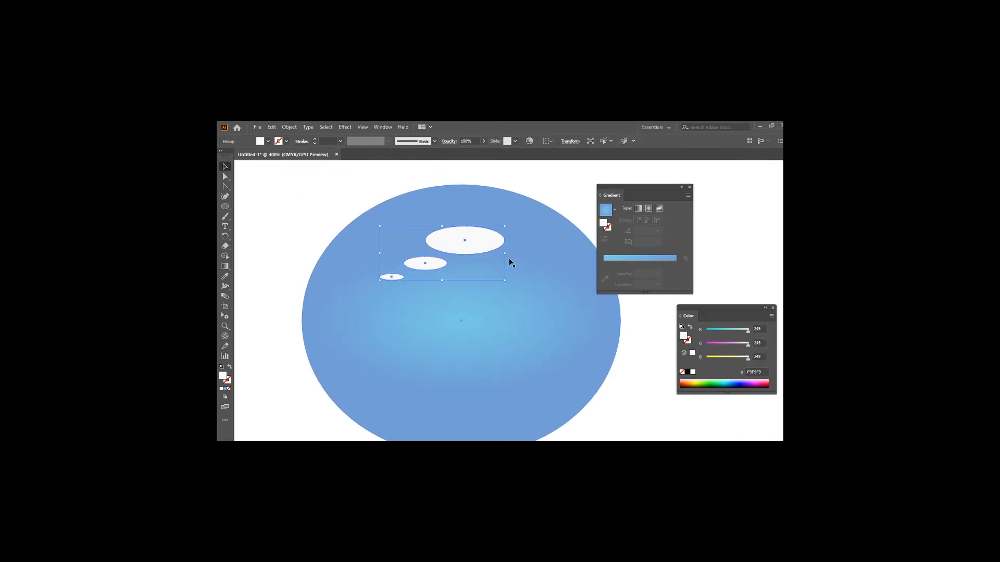
pyautogui.hotkey('ctrl', 'g')
# - Reduce the opacity of all three white highlight ellipses to 32%
pyautogui.keyDown('ctrl'); pyautogui.click(484, 238); pyautogui.keyUp('ctrl')
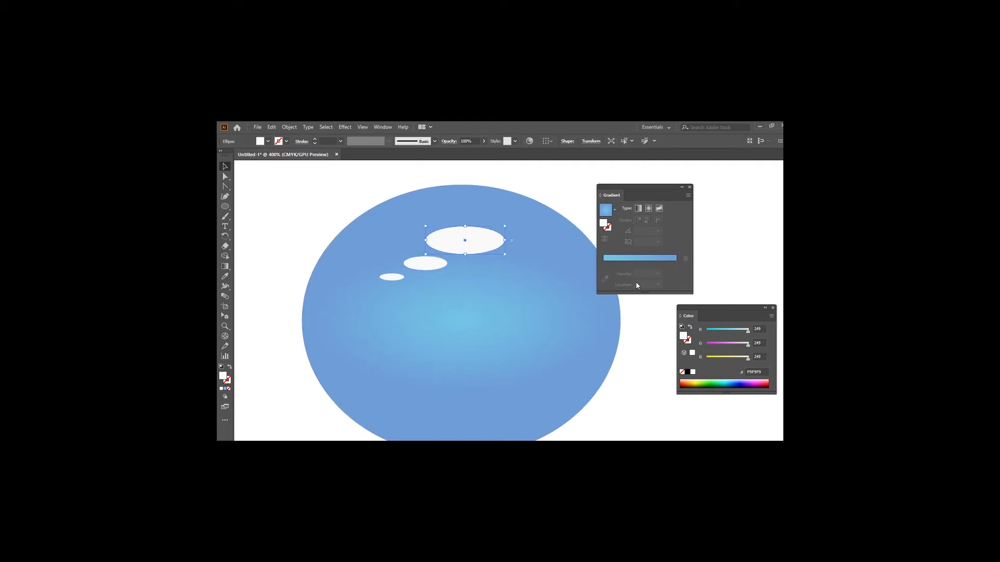
pyautogui.keyDown('shift'); pyautogui.click(418, 262); pyautogui.keyUp('shift')
pyautogui.keyDown('shift'); pyautogui.click(393, 277); pyautogui.keyUp('shift')
pyautogui.click(340, 141)
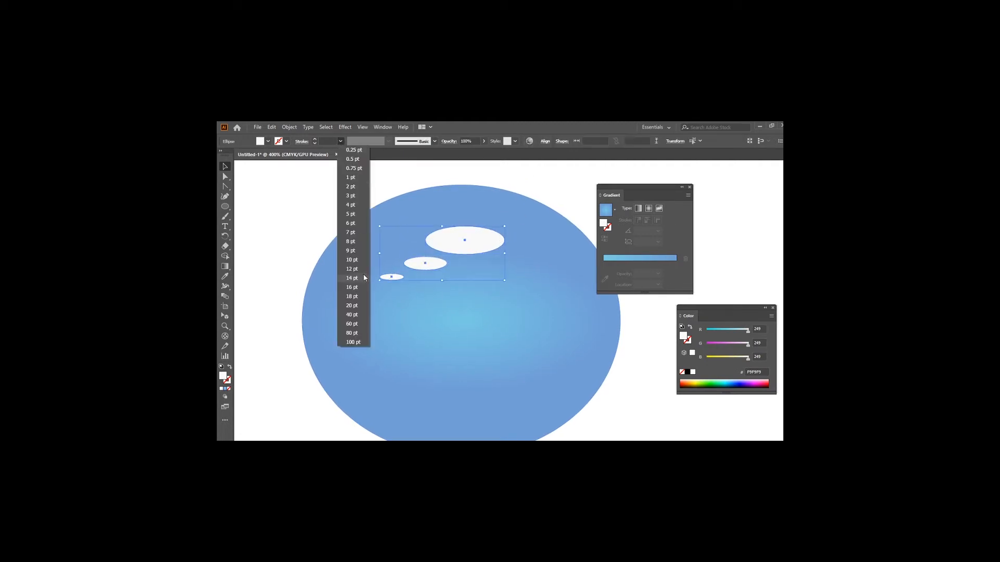
pyautogui.click(483, 141)
pyautogui.moveTo(483, 152); pyautogui.dragTo(461, 152)
pyautogui.click(358, 189)
# - Shrink the head together with its highlights and resize it to a nearly round shape just above the body
pyautogui.hotkey('ctrl', '1')
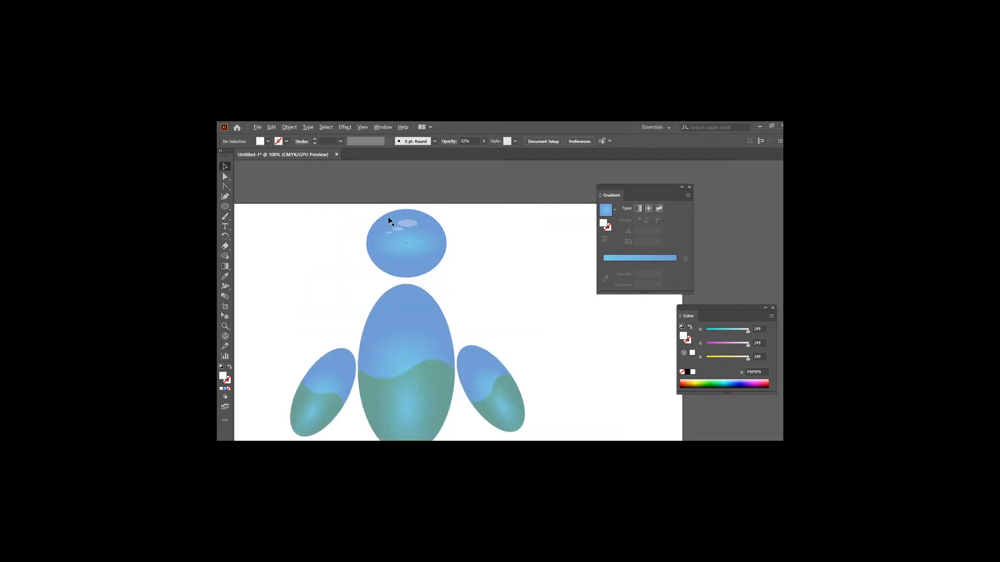
pyautogui.moveTo(431, 253); pyautogui.dragTo(440, 270)
pyautogui.hotkey('ctrl', 'z')
pyautogui.moveTo(512, 218); pyautogui.dragTo(355, 266)
pyautogui.moveTo(447, 280); pyautogui.dragTo(436, 266)
pyautogui.moveTo(425, 252); pyautogui.dragTo(422, 267)
pyautogui.click(535, 312)
pyautogui.moveTo(485, 221); pyautogui.dragTo(414, 258)
pyautogui.click(491, 284)
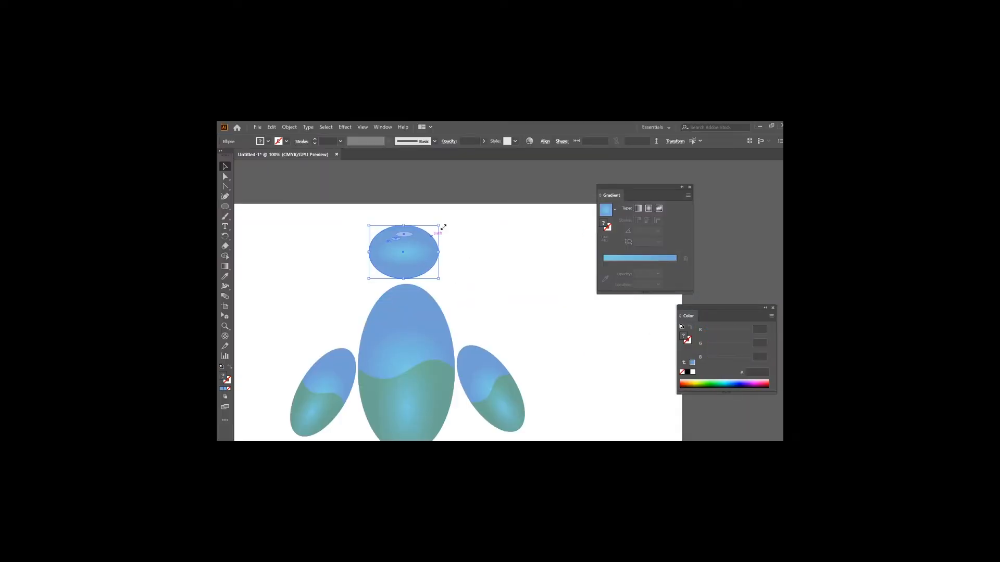
pyautogui.moveTo(439, 225); pyautogui.dragTo(434, 214)
# - Recolour the outer stop of the head's radial gradient to yellow-green
pyautogui.click(401, 259)
pyautogui.doubleClick(676, 274)
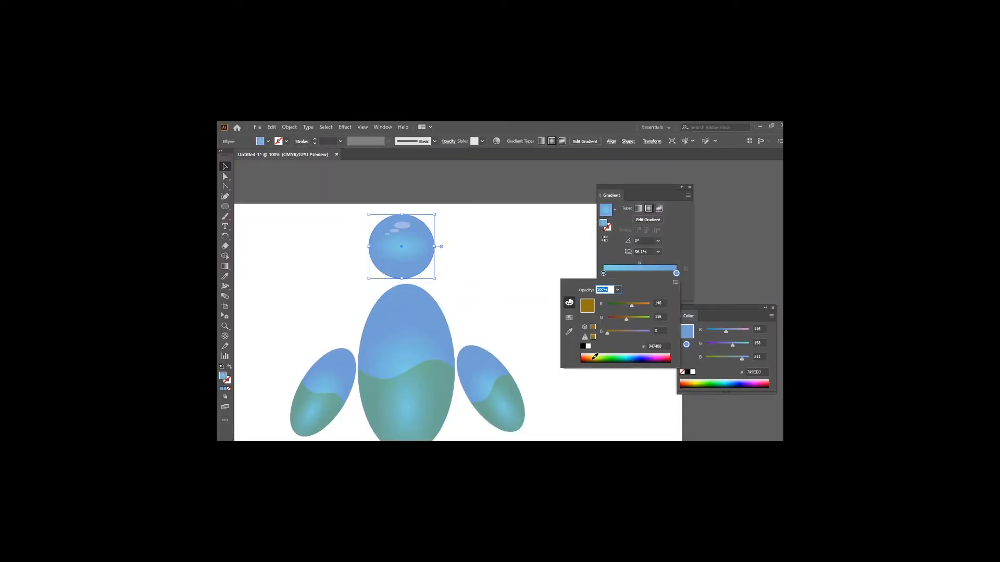
pyautogui.moveTo(599, 358); pyautogui.dragTo(593, 353)
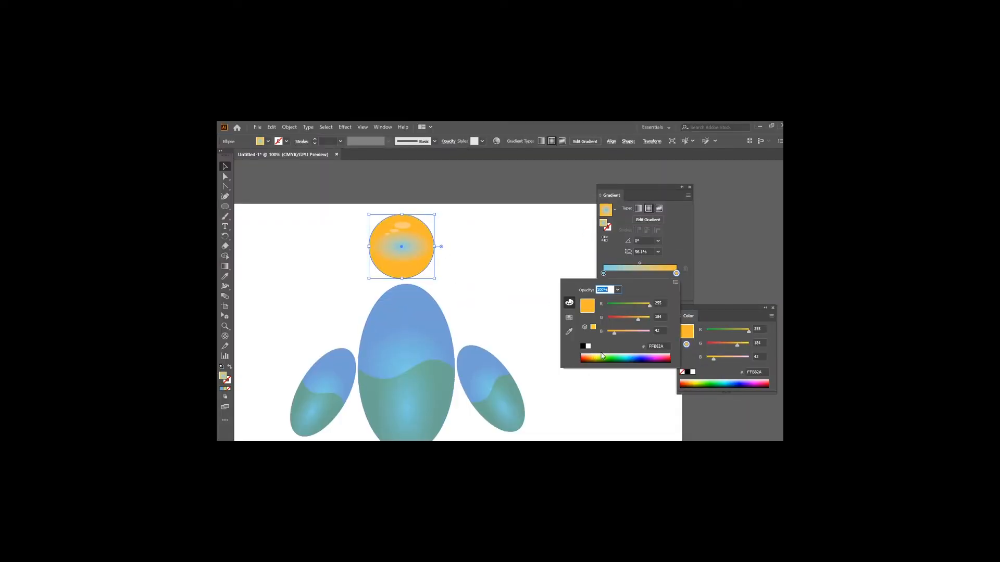
pyautogui.click(603, 355)
# - Move the head and its highlights down to overlap the top of the body and set their opacity to 61%
pyautogui.moveTo(476, 225); pyautogui.dragTo(342, 255)
pyautogui.moveTo(421, 257); pyautogui.dragTo(424, 279)
pyautogui.moveTo(464, 152); pyautogui.dragTo(472, 151)
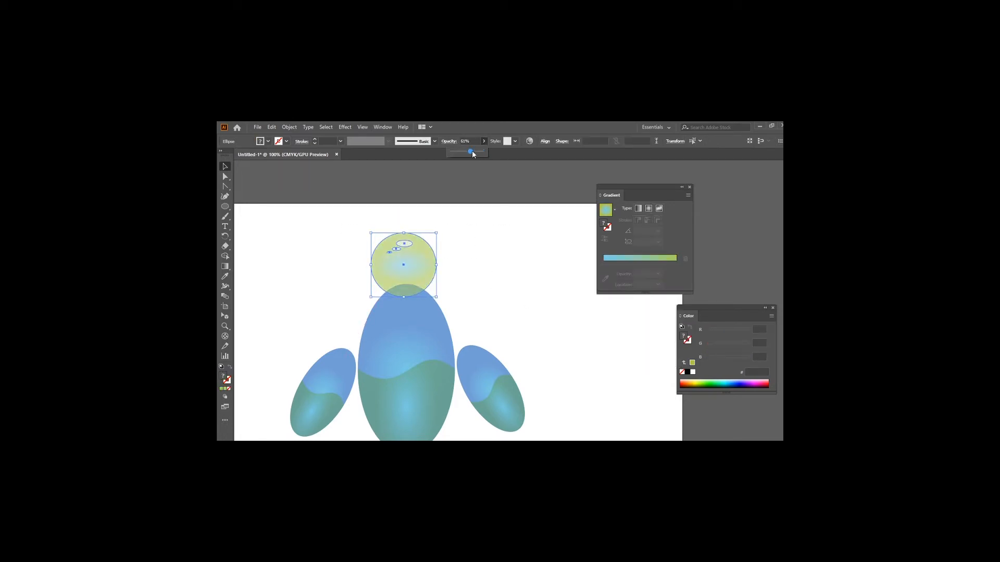
pyautogui.click(468, 218)
# - Move the head and highlights slightly up so they barely overlap the body, and set their opacity to 83%
pyautogui.moveTo(469, 218); pyautogui.dragTo(364, 259)
pyautogui.moveTo(390, 264); pyautogui.dragTo(394, 257)
pyautogui.click(484, 141)
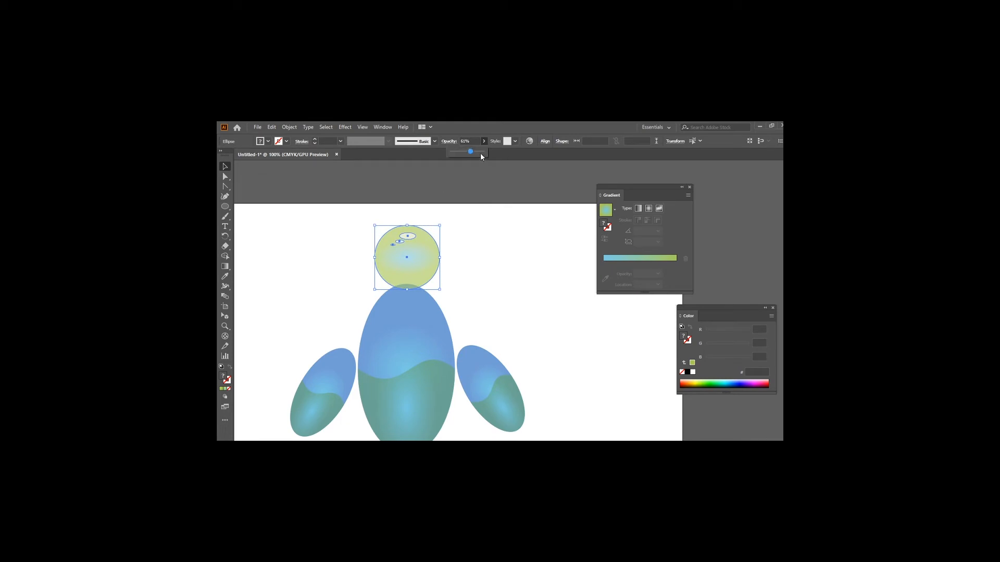
pyautogui.click(481, 152)
pyautogui.moveTo(480, 152); pyautogui.dragTo(477, 153)
pyautogui.click(472, 219)
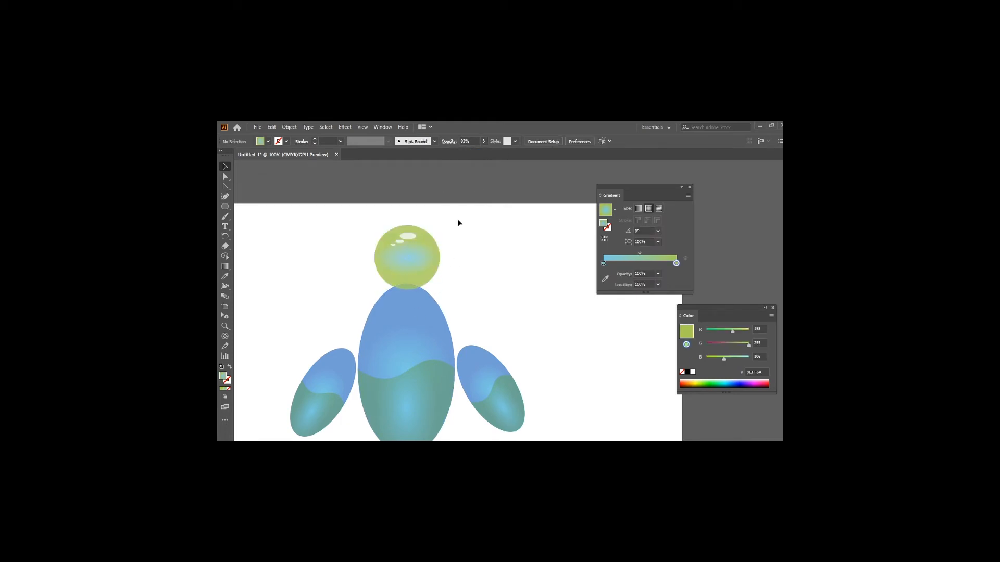
# - Nudge the head into place and draw a wide flat ellipse at the base of the body for a shadow
pyautogui.moveTo(458, 218); pyautogui.dragTo(385, 256)
pyautogui.moveTo(385, 256); pyautogui.dragTo(386, 255)
pyautogui.click(511, 383)
pyautogui.moveTo(459, 378)
pyautogui.mouseDown()
pyautogui.moveTo(448, 378)
pyautogui.moveTo(479, 395)
pyautogui.moveTo(415, 377)
pyautogui.mouseUp()
pyautogui.click(501, 295)
pyautogui.scroll(-2, 469, 302)
pyautogui.click(225, 167)
# - Change the base ellipse's radial gradient to a black centre stop and a white outer stop
pyautogui.doubleClick(604, 274)
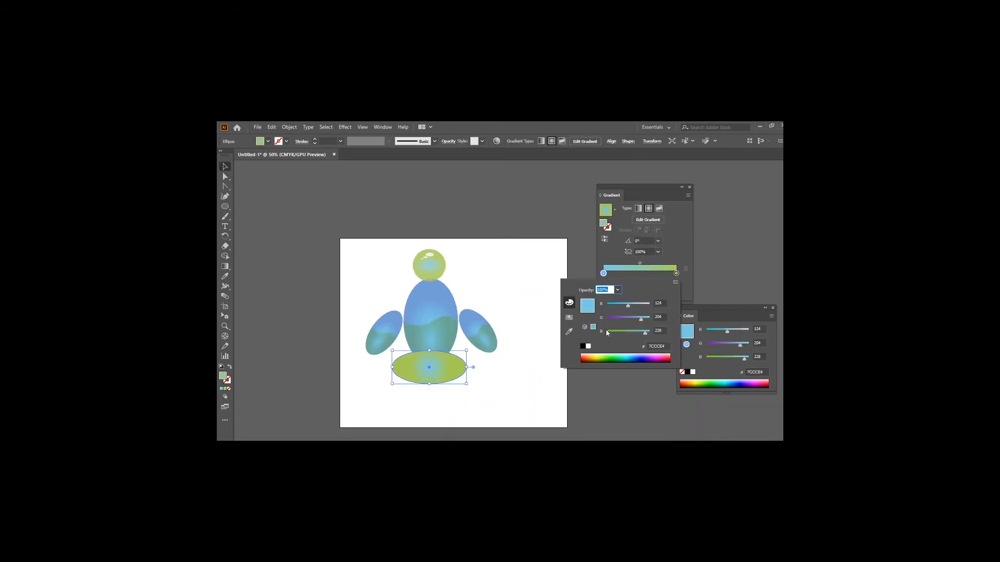
pyautogui.click(583, 346)
pyautogui.doubleClick(676, 274)
pyautogui.click(588, 346)
pyautogui.click(282, 193)
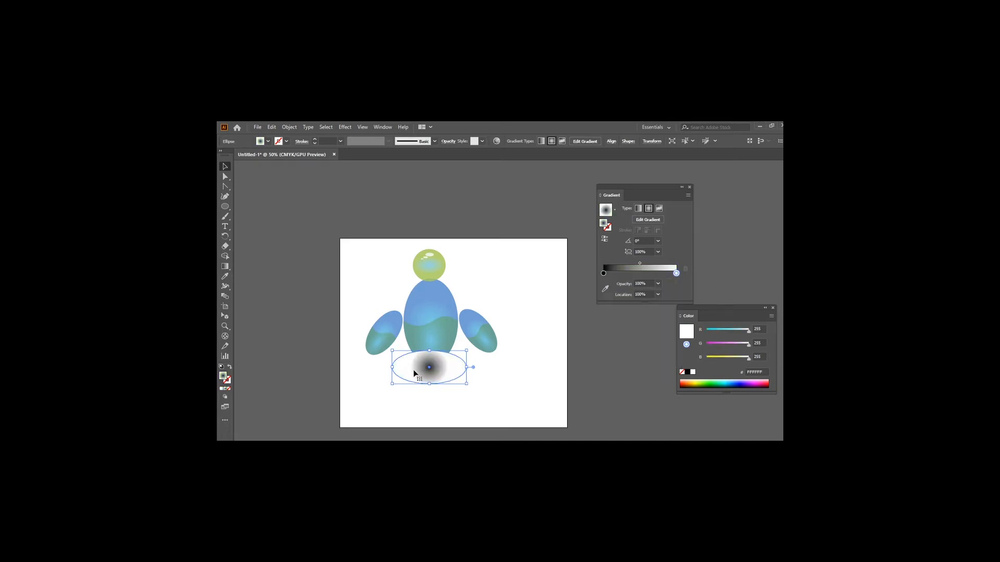
# - Widen and flatten the base ellipse's radial gradient with the Gradient tool to follow the oval, with an aspect ratio of about 44%
pyautogui.click(225, 266)
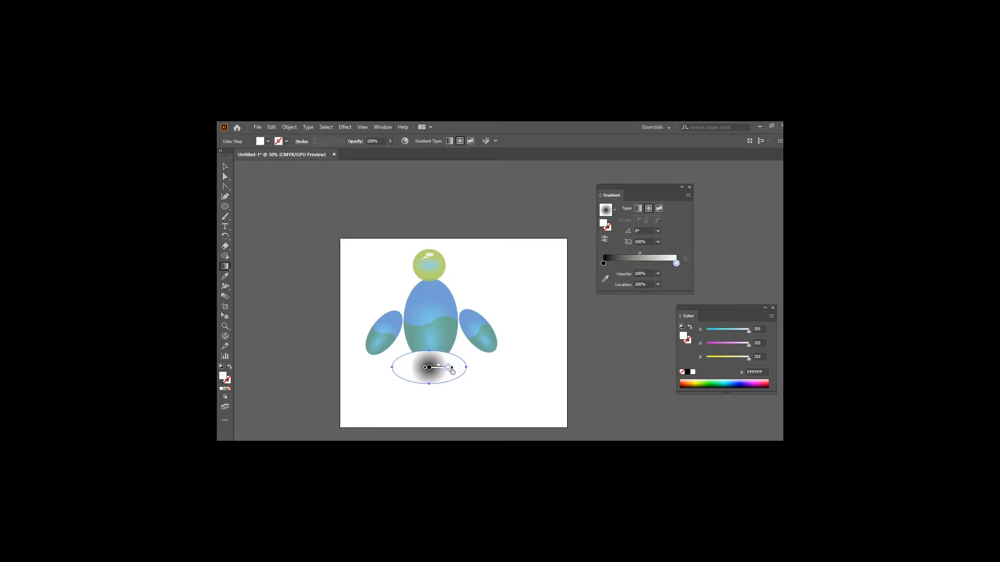
pyautogui.scroll(2, 451, 369)
pyautogui.scroll(-3, 452, 369)
pyautogui.scroll(4, 451, 370)
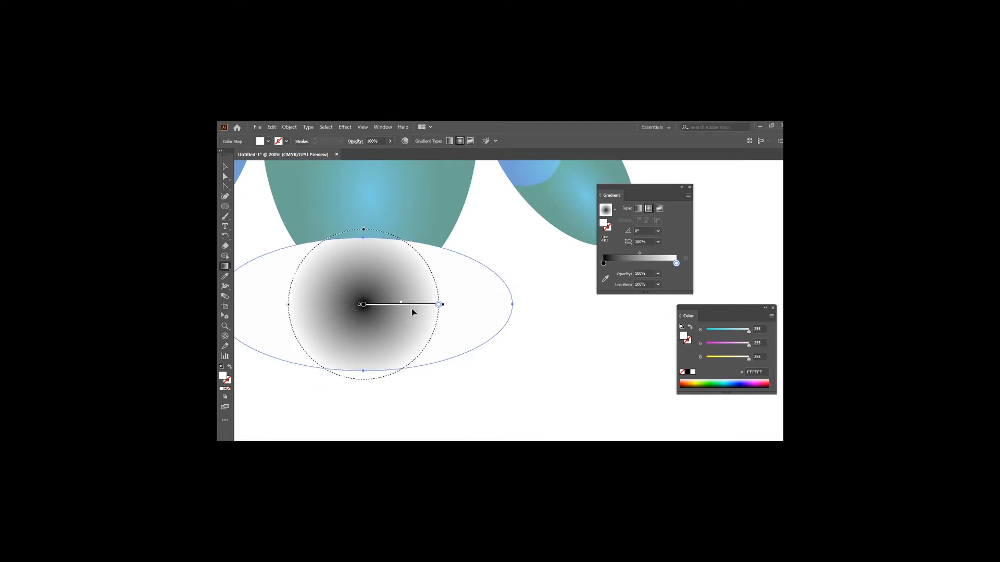
pyautogui.click(361, 306)
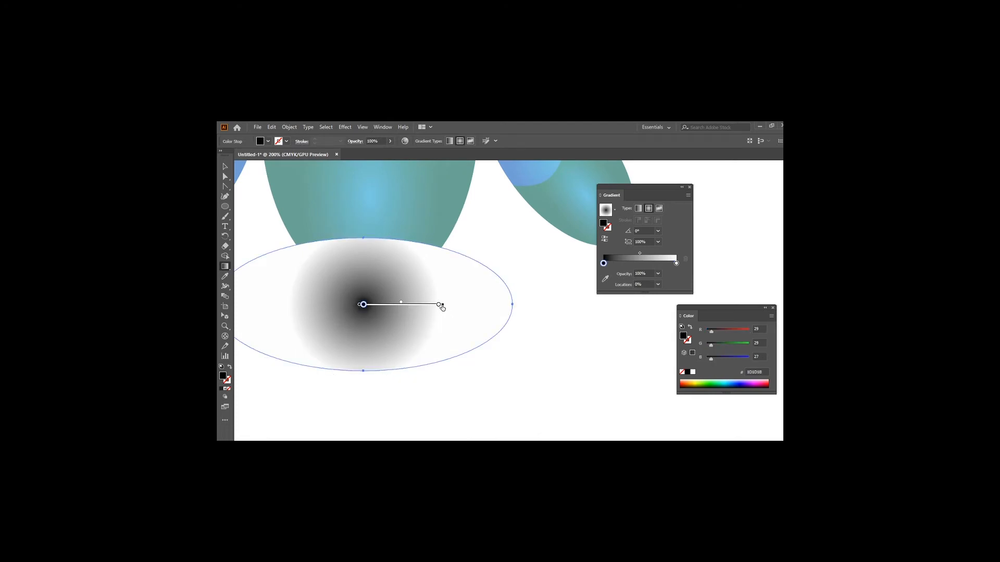
pyautogui.moveTo(439, 304); pyautogui.dragTo(474, 307)
pyautogui.moveTo(364, 194); pyautogui.dragTo(364, 249)
pyautogui.moveTo(473, 304); pyautogui.dragTo(498, 305)
pyautogui.moveTo(364, 239); pyautogui.dragTo(363, 248)
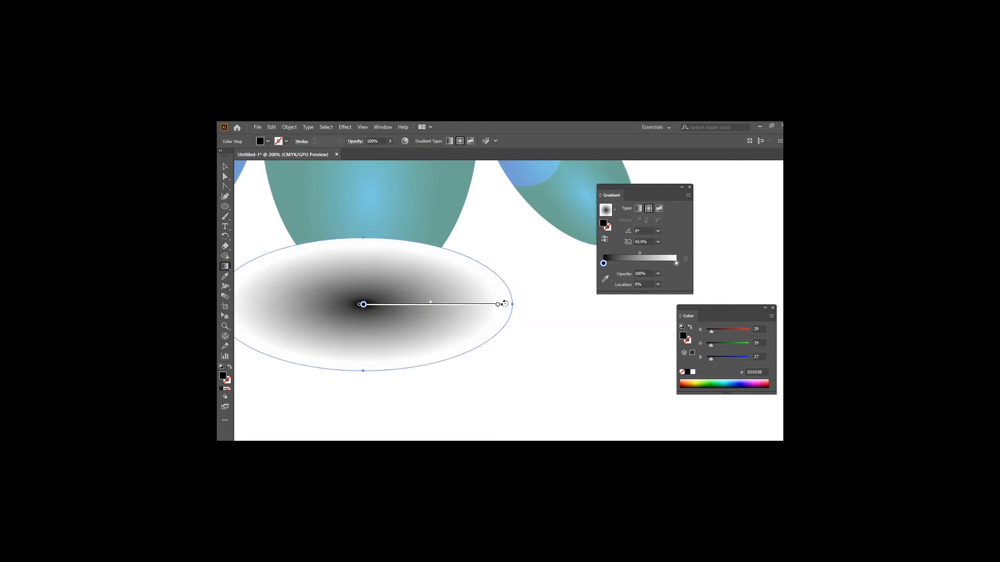
# - Extend the shadow gradient to the ellipse's side edge and move its black stop outward to about 23% location
pyautogui.moveTo(502, 305); pyautogui.dragTo(513, 306)
pyautogui.moveTo(363, 305); pyautogui.dragTo(396, 306)
pyautogui.click(225, 167)
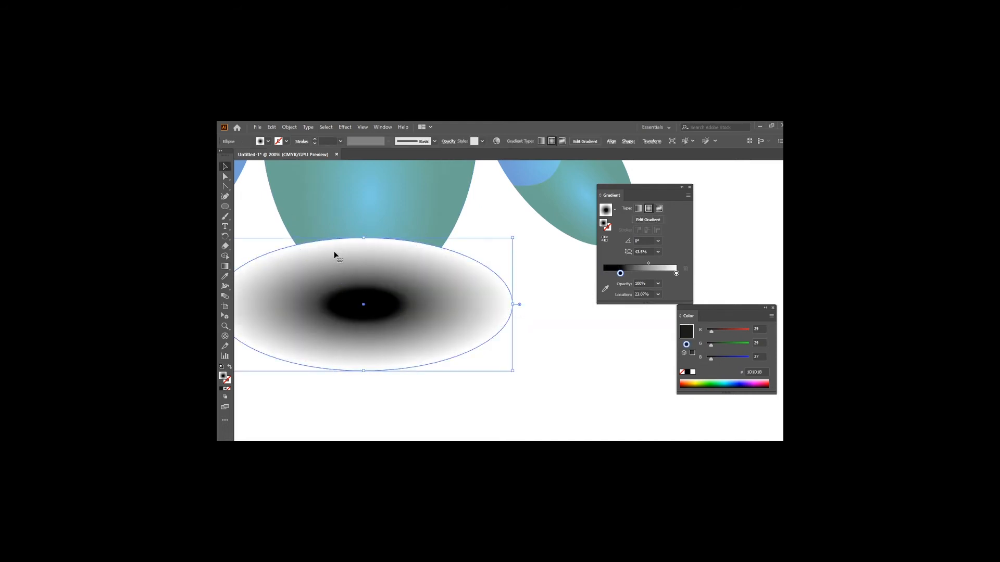
# - Send the shadow ellipse to the back, behind the body
pyautogui.hotkey('ctrl', '+')
pyautogui.hotkey('ctrl', '+')
pyautogui.hotkey('ctrl', '-')
pyautogui.hotkey('ctrl', '-')
pyautogui.hotkey('ctrl', 'shift', '[')
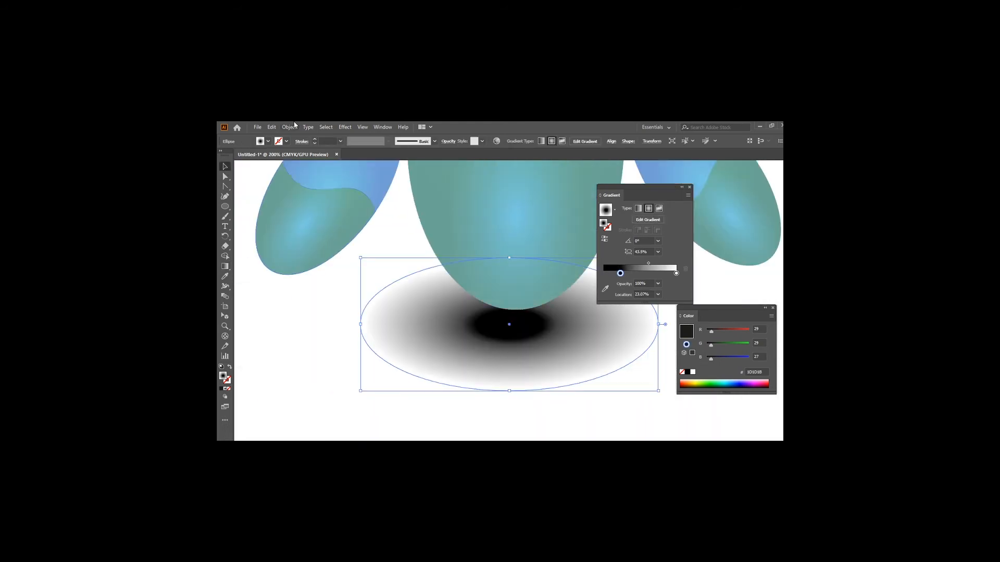
# - Apply a Gaussian Blur with a radius of about 58.6 pixels to the shadow ellipse, and move the Gradient panel off the artwork
pyautogui.click(290, 127)
pyautogui.moveTo(425, 267)
pyautogui.click(459, 268)
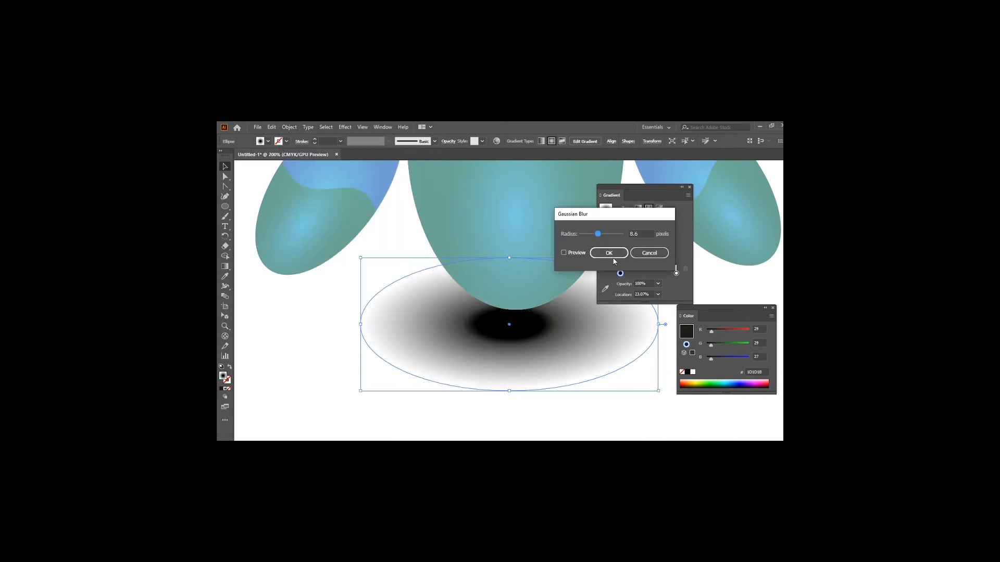
pyautogui.moveTo(606, 235); pyautogui.dragTo(611, 235)
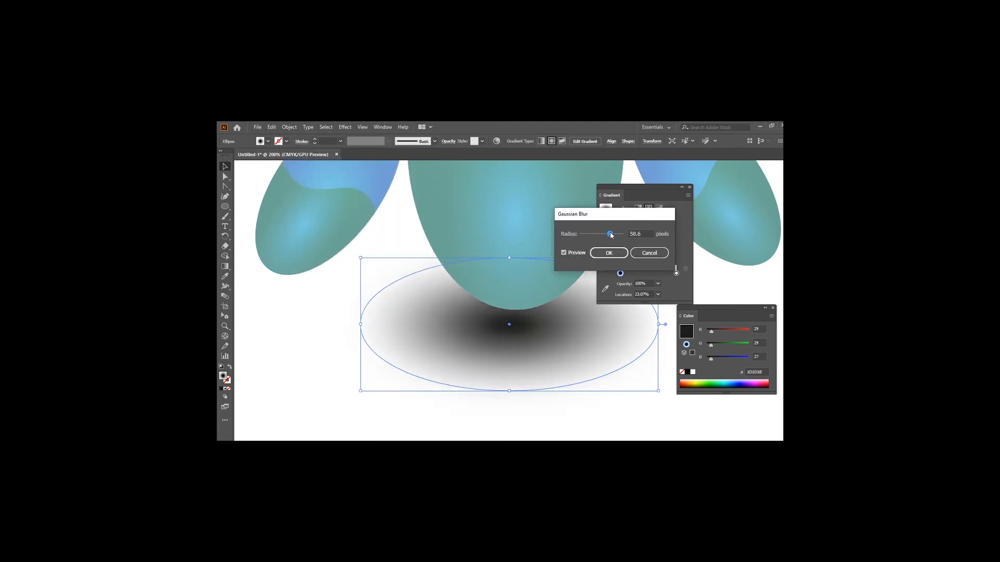
pyautogui.press('Return')
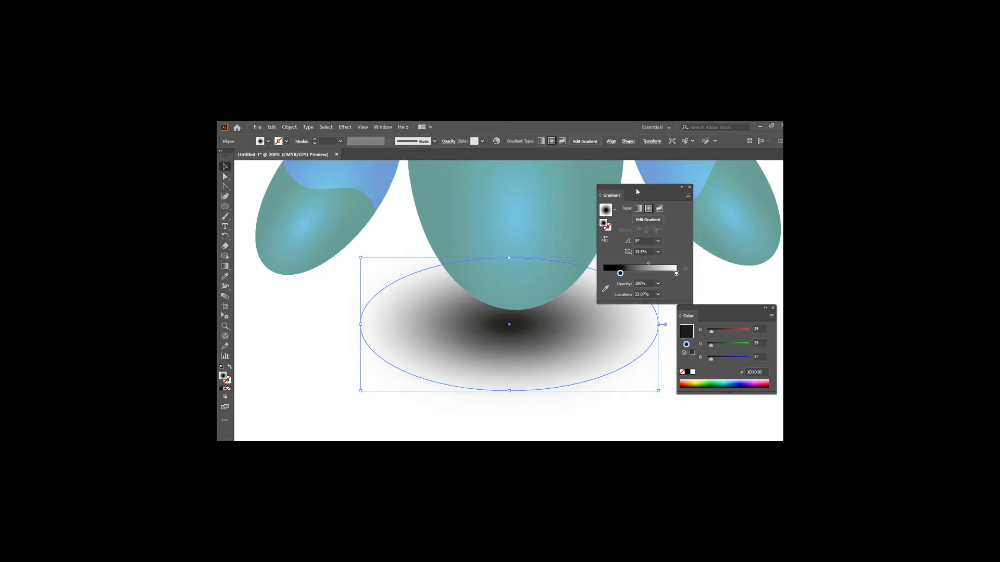
pyautogui.moveTo(636, 189); pyautogui.dragTo(710, 189)
pyautogui.click(321, 302)
pyautogui.scroll(-4, 323, 297)
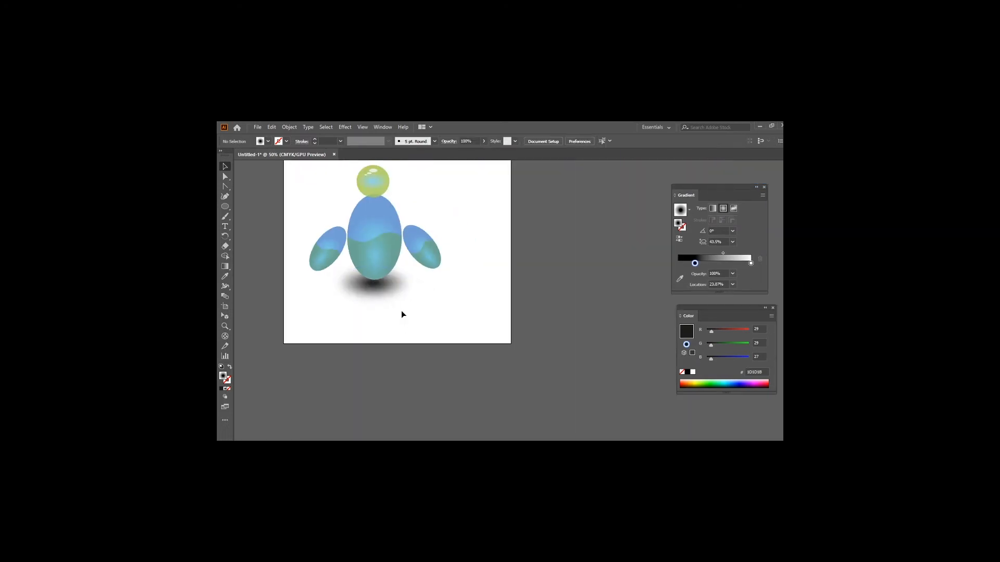
# - Reduce the shadow ellipse's opacity to 57%
pyautogui.click(397, 292)
pyautogui.click(482, 141)
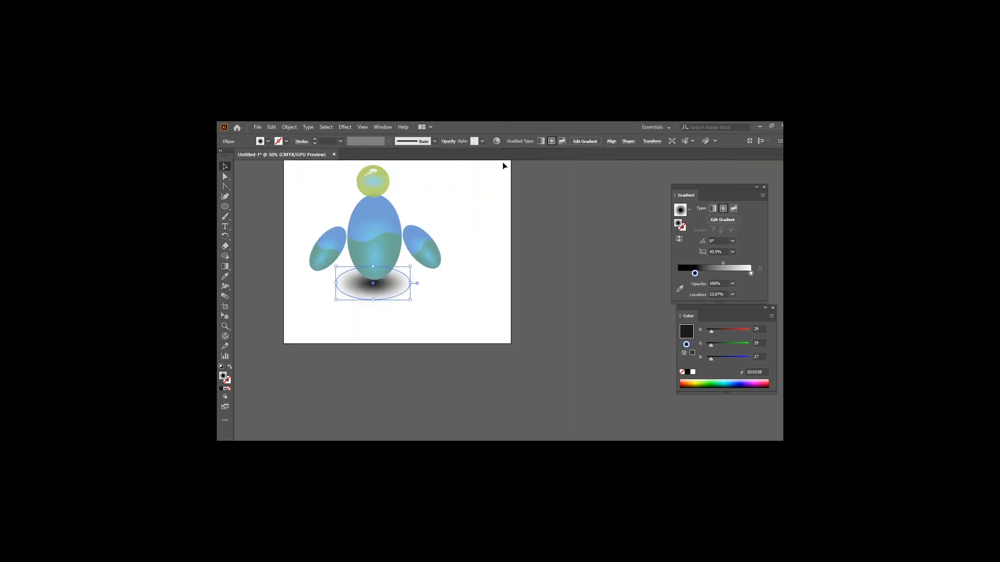
pyautogui.click(448, 141)
pyautogui.click(436, 312)
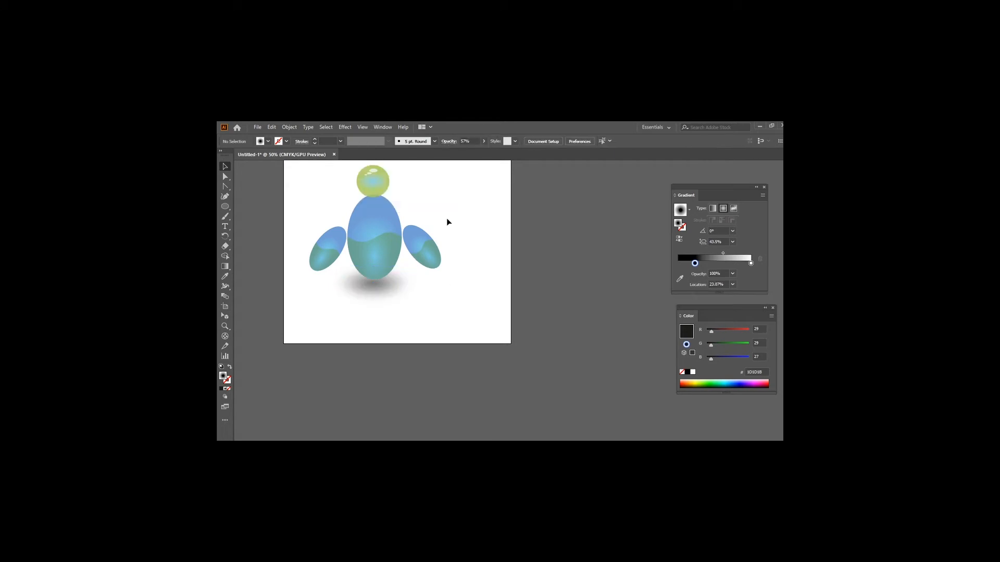
# - Scale down the whole figure and place a smaller duplicate of it to its right
pyautogui.moveTo(310, 165); pyautogui.dragTo(385, 253)
pyautogui.moveTo(365, 219); pyautogui.dragTo(412, 271)
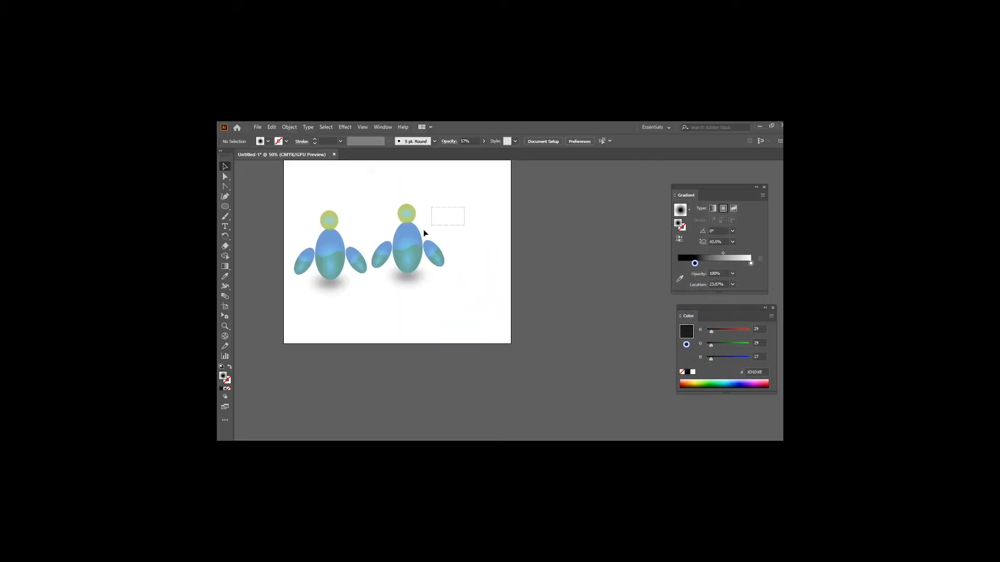
pyautogui.moveTo(456, 287); pyautogui.dragTo(426, 279)
pyautogui.click(451, 282)
pyautogui.scroll(4, 395, 261)
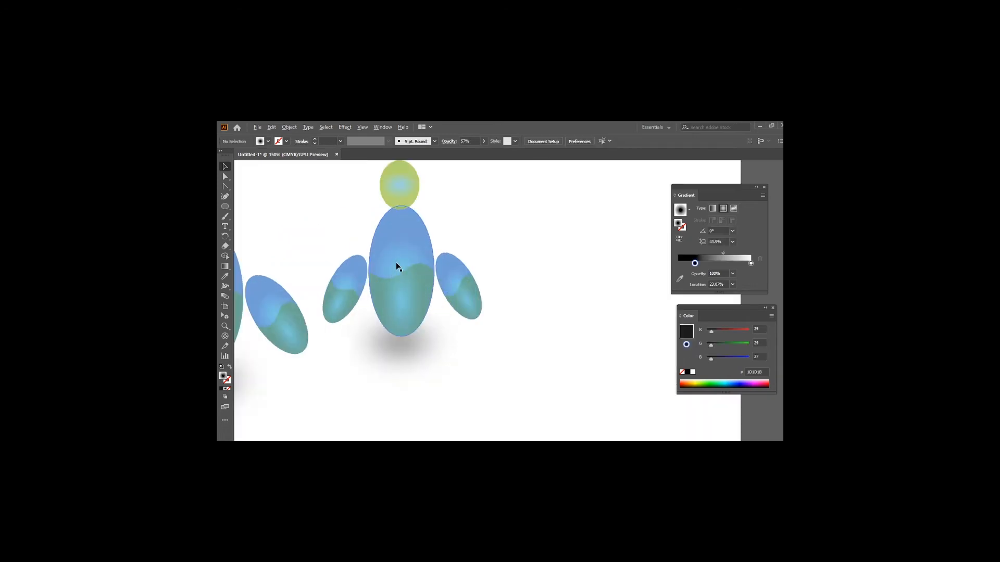
# - Shrink the duplicate figure slightly further and shift it upward
pyautogui.scroll(-2, 418, 248)
pyautogui.scroll(1, 417, 248)
pyautogui.moveTo(487, 204); pyautogui.dragTo(380, 319)
pyautogui.moveTo(466, 335); pyautogui.dragTo(485, 330)
pyautogui.moveTo(437, 282); pyautogui.dragTo(436, 276)
pyautogui.scroll(-1, 396, 279)
pyautogui.scroll(-3, 382, 279)
# - Adjust the larger figure's position and size relative to the smaller one, and undo the last two changes
pyautogui.moveTo(318, 240); pyautogui.dragTo(375, 330)
pyautogui.moveTo(349, 272); pyautogui.dragTo(378, 271)
pyautogui.scroll(3, 383, 279)
pyautogui.moveTo(438, 339); pyautogui.dragTo(446, 346)
pyautogui.moveTo(378, 298); pyautogui.dragTo(327, 347)
pyautogui.hotkey('ctrl', 'z')
pyautogui.hotkey('ctrl', 'z')
# - Group all parts of the smaller figure and lock the group
pyautogui.moveTo(504, 196); pyautogui.dragTo(371, 310)
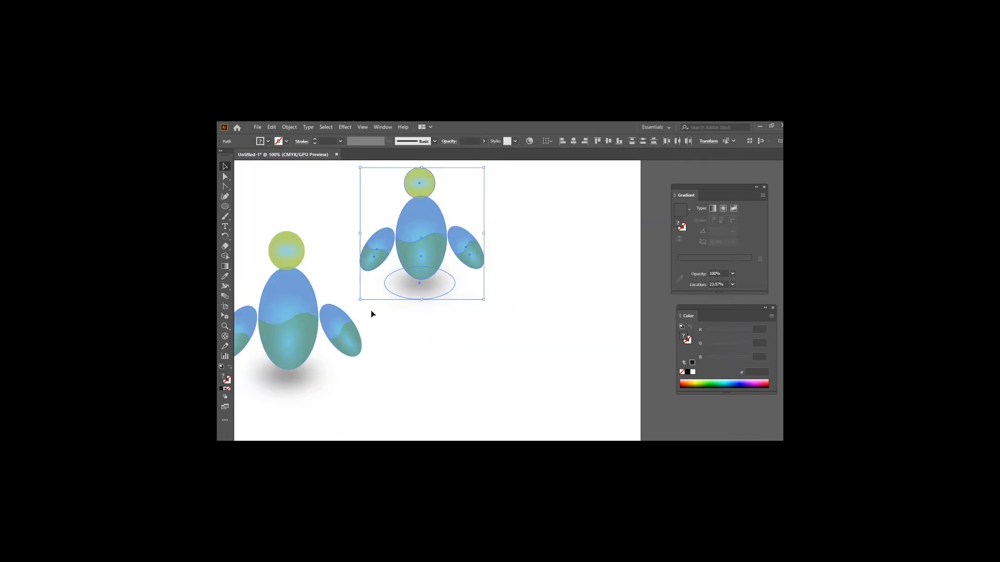
pyautogui.click(380, 307)
pyautogui.click(434, 234)
pyautogui.click(289, 127)
pyautogui.moveTo(299, 186)
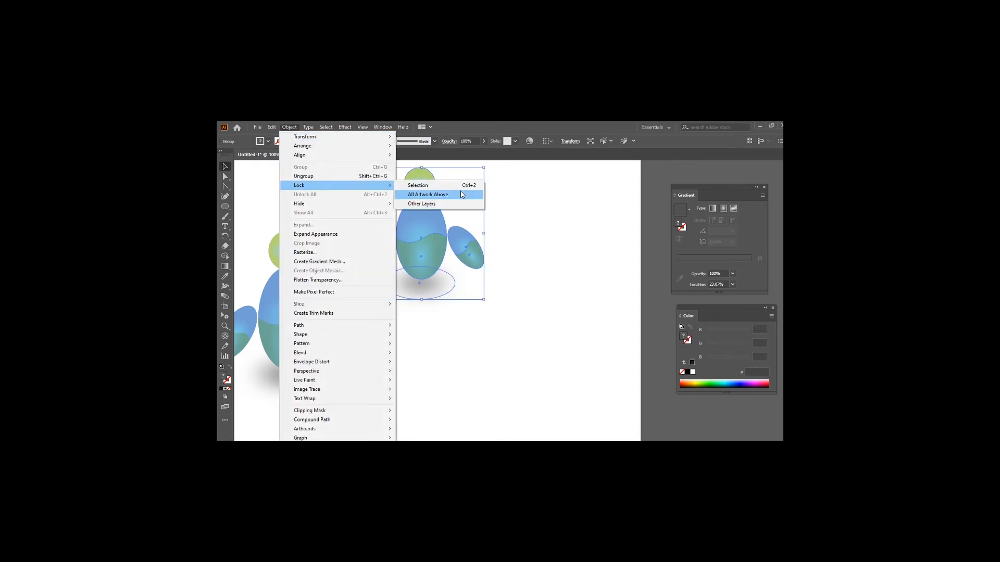
pyautogui.click(448, 185)
# - Move the complete larger figure closer to the locked smaller figure, undoing the partial move first
pyautogui.moveTo(302, 323); pyautogui.dragTo(310, 323)
pyautogui.hotkey('ctrl', 'z')
pyautogui.scroll(-1, 368, 275)
pyautogui.scroll(-2, 368, 273)
pyautogui.moveTo(401, 329); pyautogui.dragTo(234, 251)
pyautogui.moveTo(388, 293); pyautogui.dragTo(412, 278)
# - Enlarge the front figure and place it so that its arm overlaps the smaller figure behind
pyautogui.moveTo(463, 313); pyautogui.dragTo(337, 217)
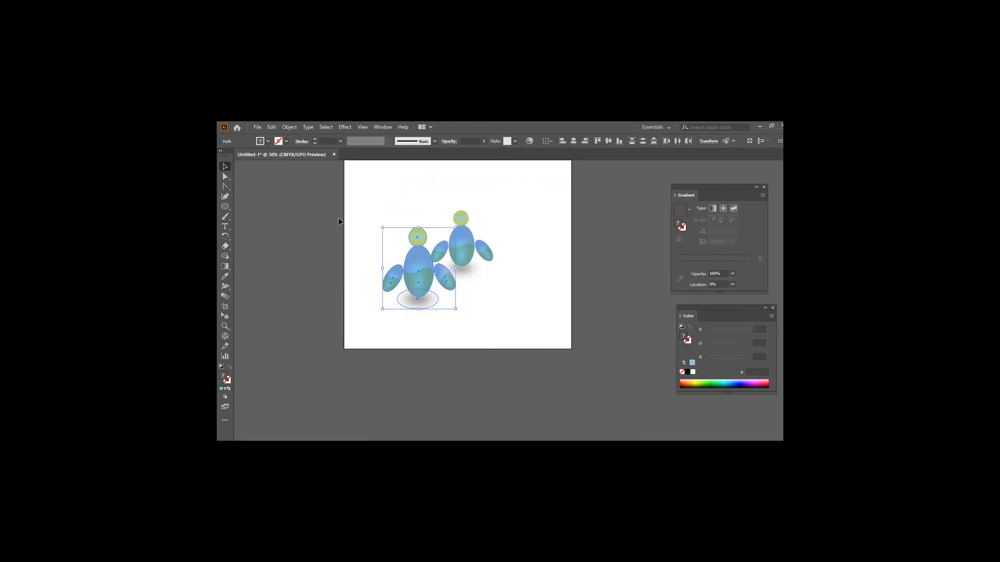
pyautogui.moveTo(455, 228); pyautogui.dragTo(458, 223)
pyautogui.moveTo(429, 276); pyautogui.dragTo(435, 273)
pyautogui.scroll(1, 436, 276)
pyautogui.moveTo(463, 229); pyautogui.dragTo(470, 216)
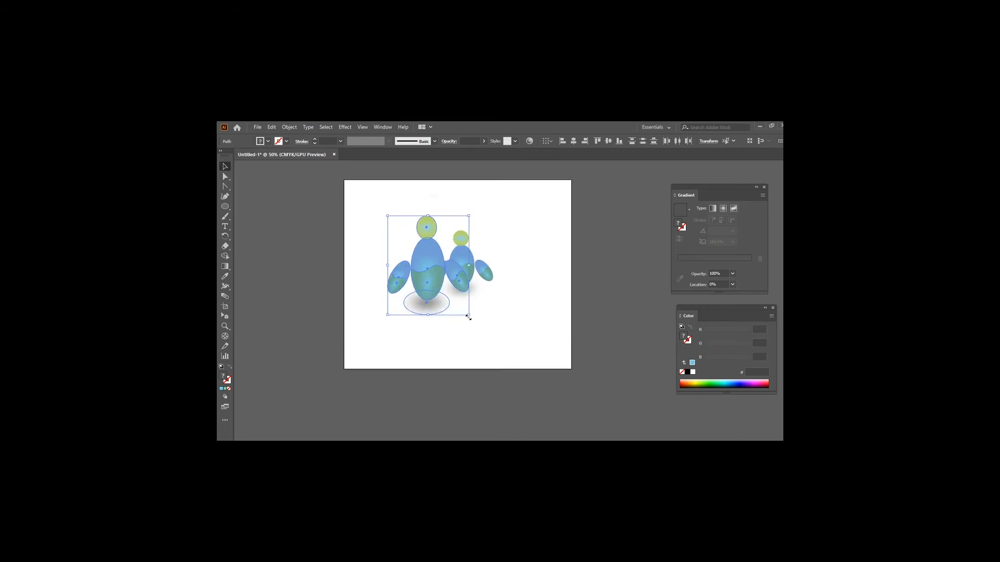
pyautogui.moveTo(469, 316); pyautogui.dragTo(475, 321)
pyautogui.click(469, 319)
pyautogui.click(440, 289)
pyautogui.moveTo(428, 253); pyautogui.dragTo(417, 267)
pyautogui.click(513, 328)
# - Move the front figure's head and highlights aside and group the three highlight ellipses
pyautogui.scroll(1, 433, 277)
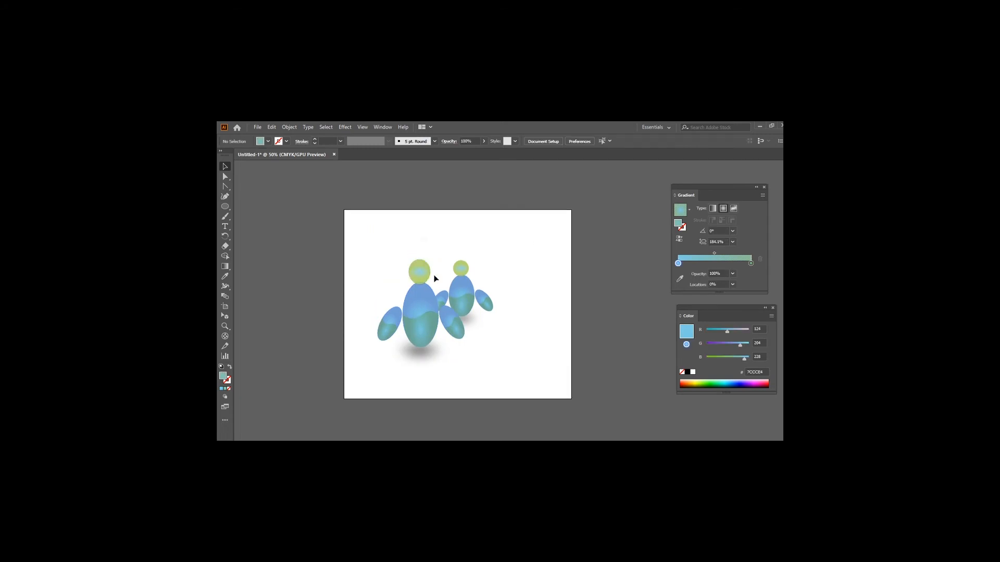
pyautogui.scroll(1, 431, 278)
pyautogui.moveTo(379, 196); pyautogui.dragTo(420, 261)
pyautogui.scroll(3, 421, 263)
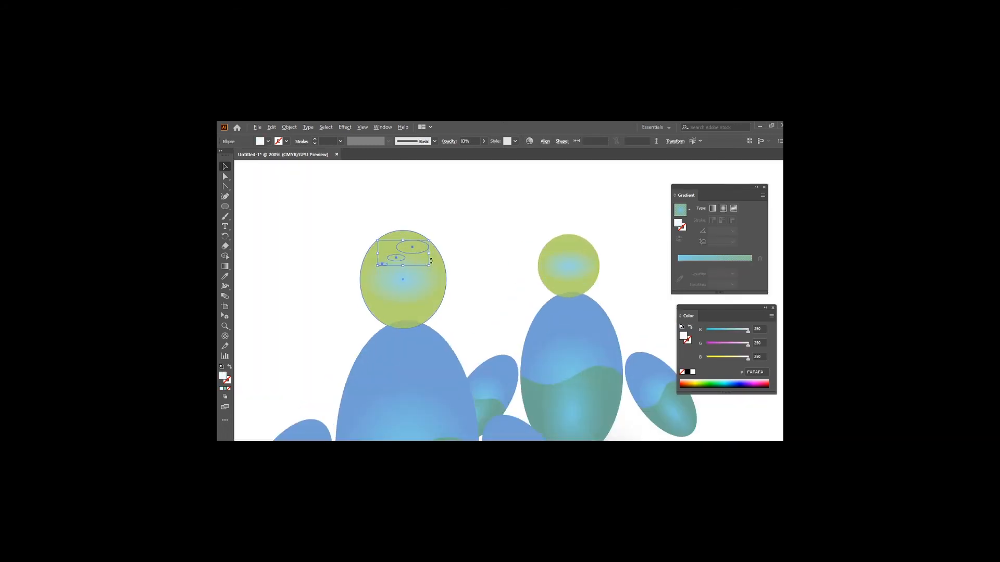
pyautogui.click(393, 218)
pyautogui.moveTo(410, 302); pyautogui.dragTo(347, 302)
pyautogui.moveTo(454, 218); pyautogui.dragTo(343, 257)
pyautogui.hotkey('ctrl', 'g')
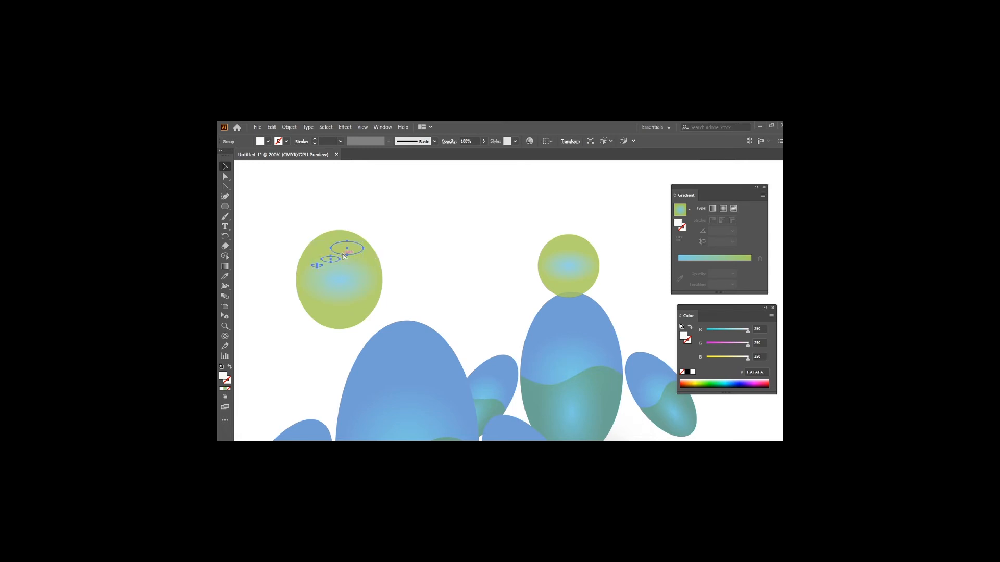
# - Return the head to the front figure with its highlights on top, and place a smaller set of highlights on the rear head
pyautogui.moveTo(314, 303); pyautogui.dragTo(314, 303)
pyautogui.moveTo(322, 298); pyautogui.dragTo(385, 300)
pyautogui.click(472, 255)
pyautogui.moveTo(414, 249); pyautogui.dragTo(567, 261)
pyautogui.click(528, 273)
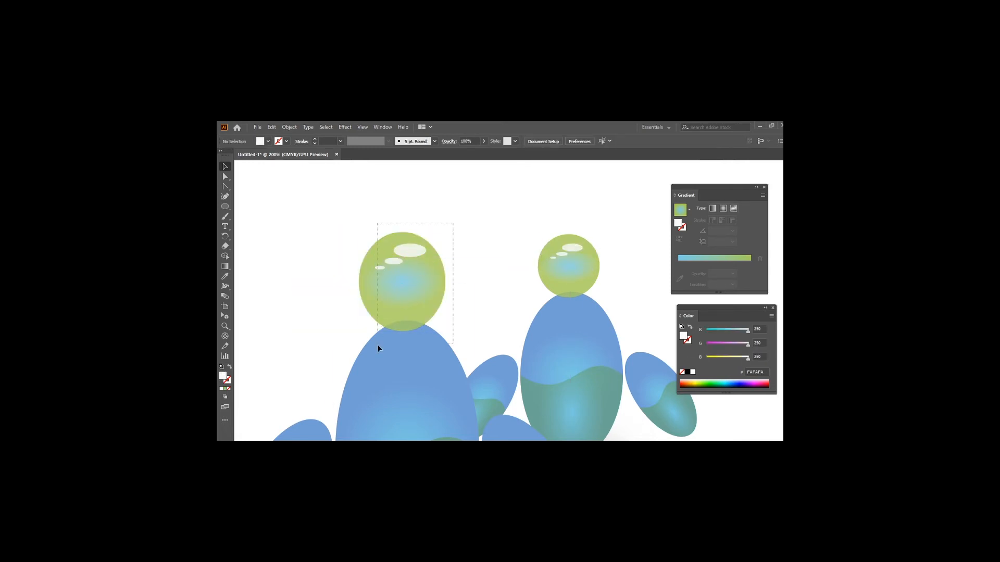
# - Change the outer gradient stop of the front figure's main body ellipse to gold, #B39E66
pyautogui.moveTo(377, 345); pyautogui.dragTo(377, 345)
pyautogui.scroll(-3, 362, 253)
pyautogui.moveTo(303, 258); pyautogui.dragTo(398, 392)
pyautogui.keyDown('shift'); pyautogui.click(425, 345); pyautogui.keyUp('shift')
pyautogui.click(383, 305)
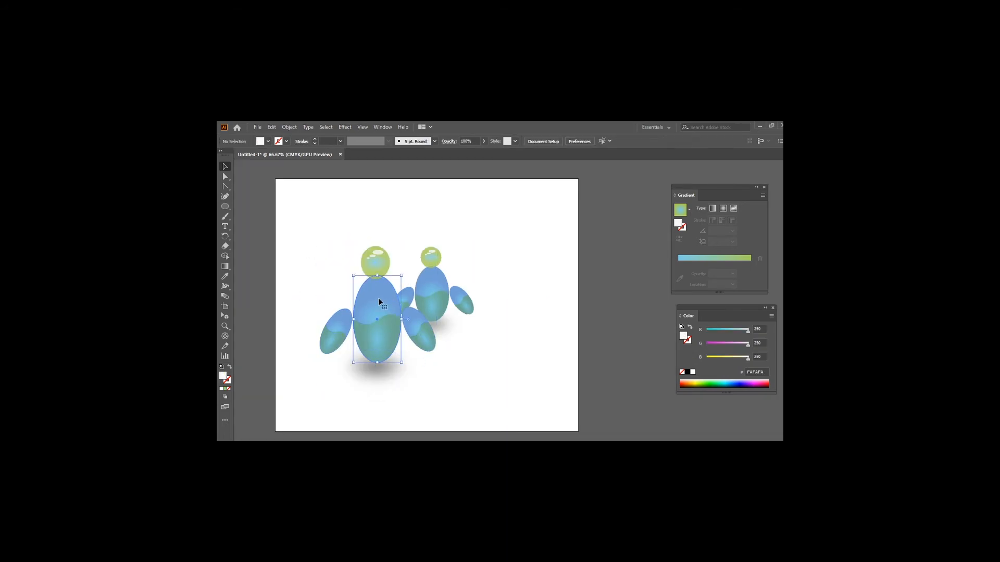
pyautogui.doubleClick(751, 274)
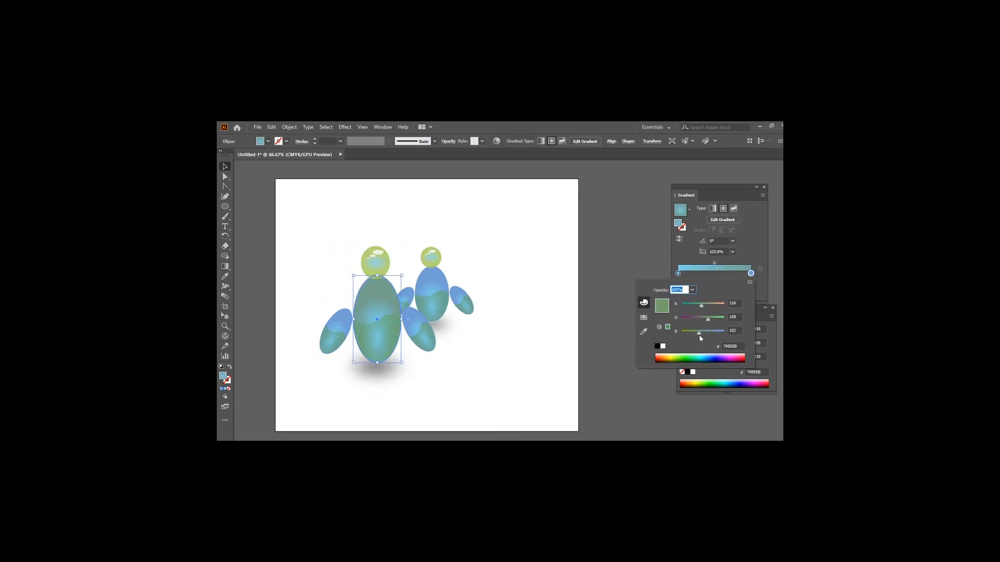
pyautogui.moveTo(701, 305); pyautogui.dragTo(711, 304)
# - Change the outer gradient stop of the front figure's wavy lower body to blue and reduce the shape's opacity to about 64%
pyautogui.click(382, 340)
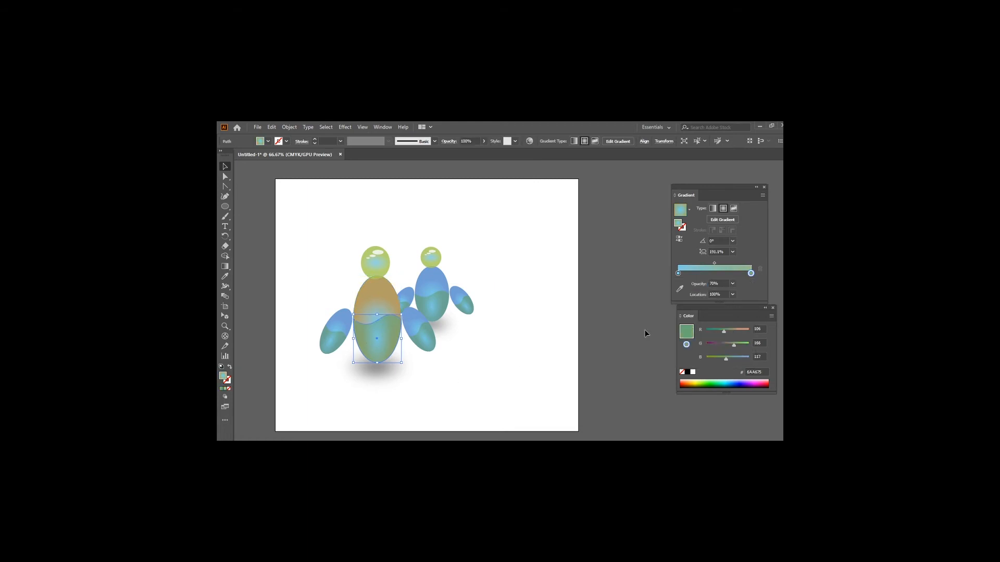
pyautogui.doubleClick(751, 274)
pyautogui.click(711, 358)
pyautogui.click(369, 331)
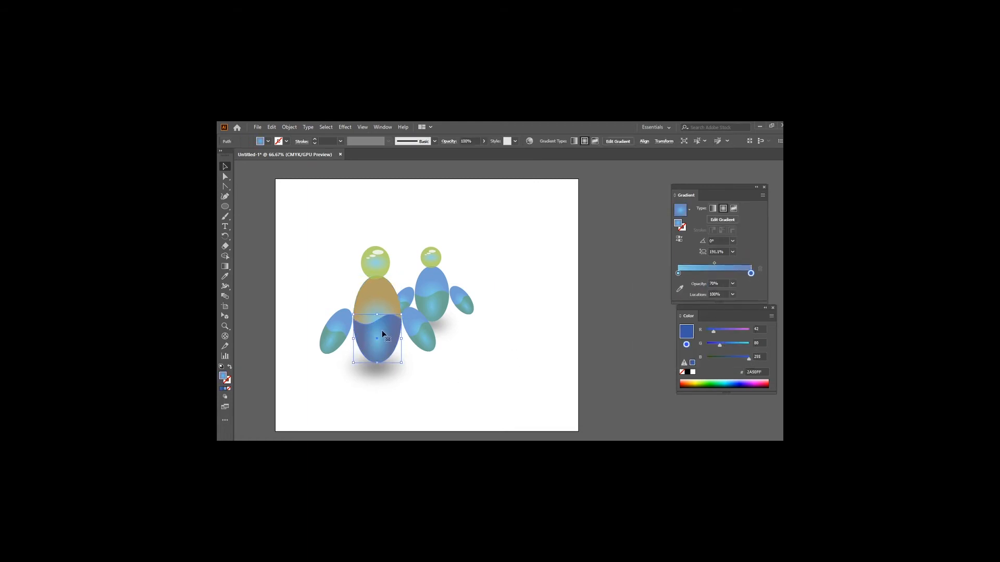
pyautogui.moveTo(482, 151); pyautogui.dragTo(470, 152)
# - Delete all pieces of the front figure's two blue-green arms
pyautogui.click(332, 344)
pyautogui.hotkey('ctrl', 'z')
pyautogui.moveTo(344, 361)
pyautogui.mouseDown()
pyautogui.moveTo(318, 328)
pyautogui.moveTo(337, 359)
pyautogui.mouseUp()
pyautogui.press('Delete')
pyautogui.click(413, 320)
pyautogui.press('Delete')
pyautogui.click(418, 335)
pyautogui.press('Delete')
# - Create two gold-and-blue arms for the front figure from shrunken, rotated copies of its two-tone body
pyautogui.moveTo(335, 317); pyautogui.dragTo(280, 324)
pyautogui.moveTo(315, 267); pyautogui.dragTo(338, 317)
pyautogui.moveTo(311, 271); pyautogui.dragTo(296, 307)
pyautogui.moveTo(287, 326); pyautogui.dragTo(437, 343)
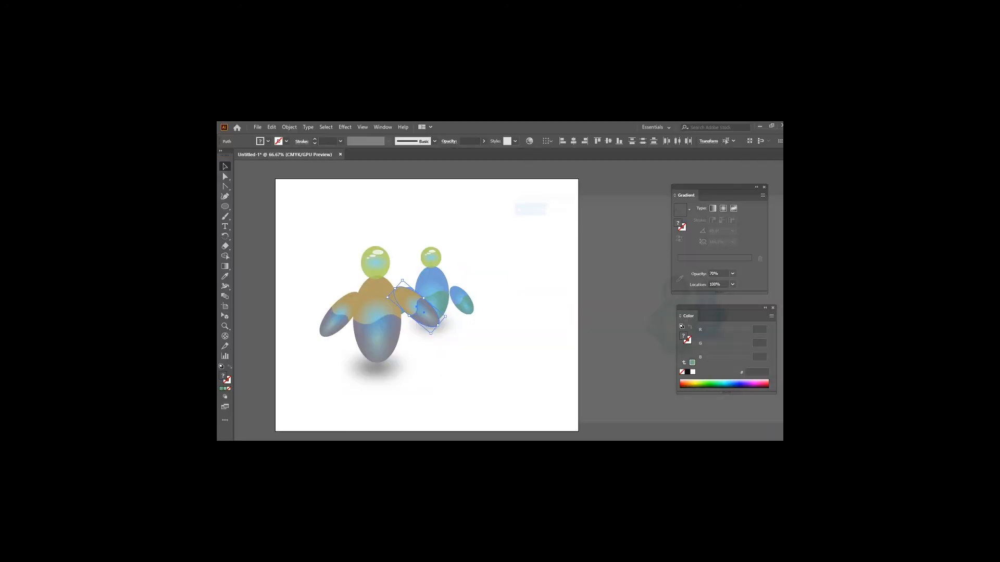
# - Move and rotate both new arms so they hang close against the front figure's body, sending the right-hand arm backward
pyautogui.moveTo(419, 315); pyautogui.dragTo(410, 320)
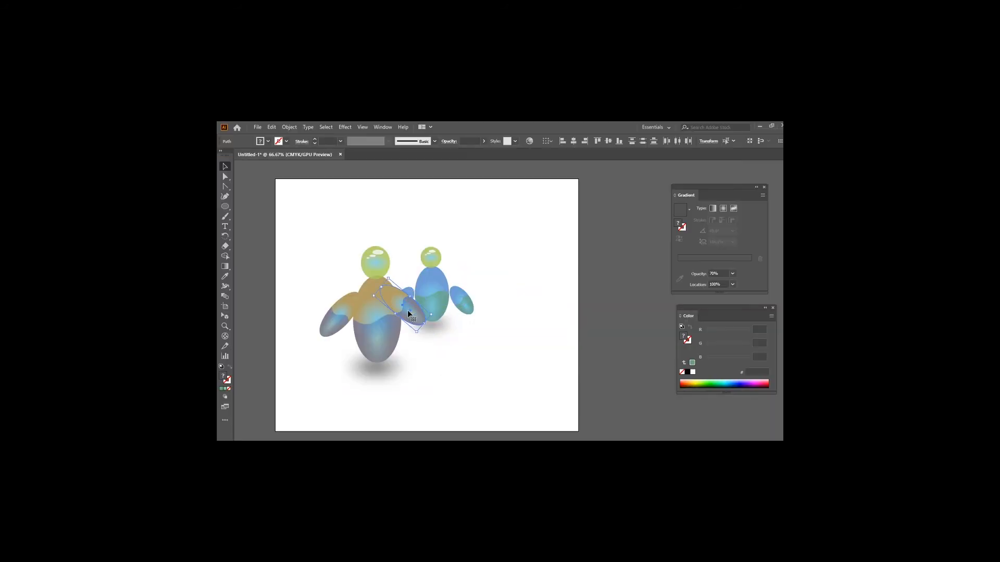
pyautogui.hotkey('ctrl', '[')
pyautogui.moveTo(328, 332); pyautogui.dragTo(340, 347)
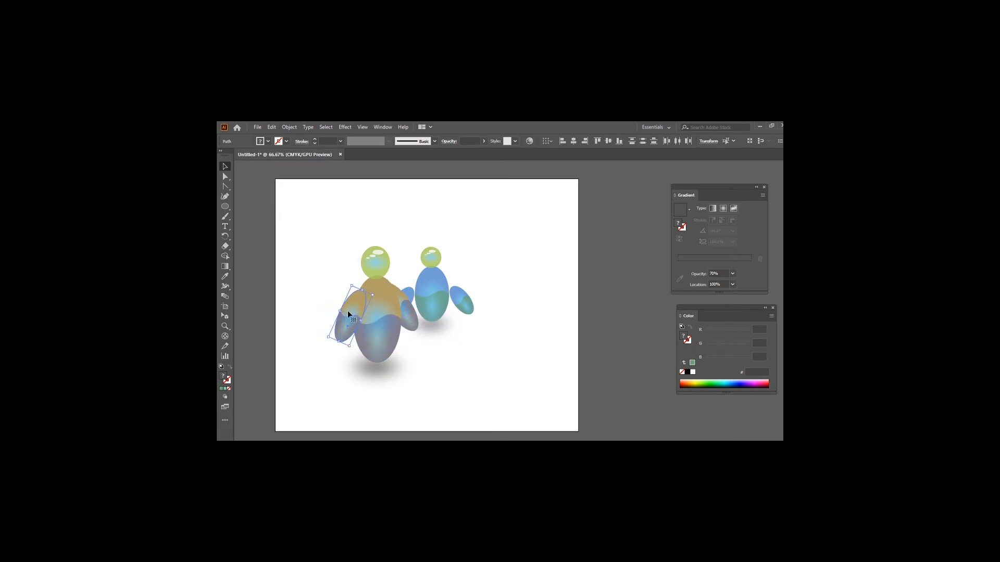
pyautogui.click(404, 296)
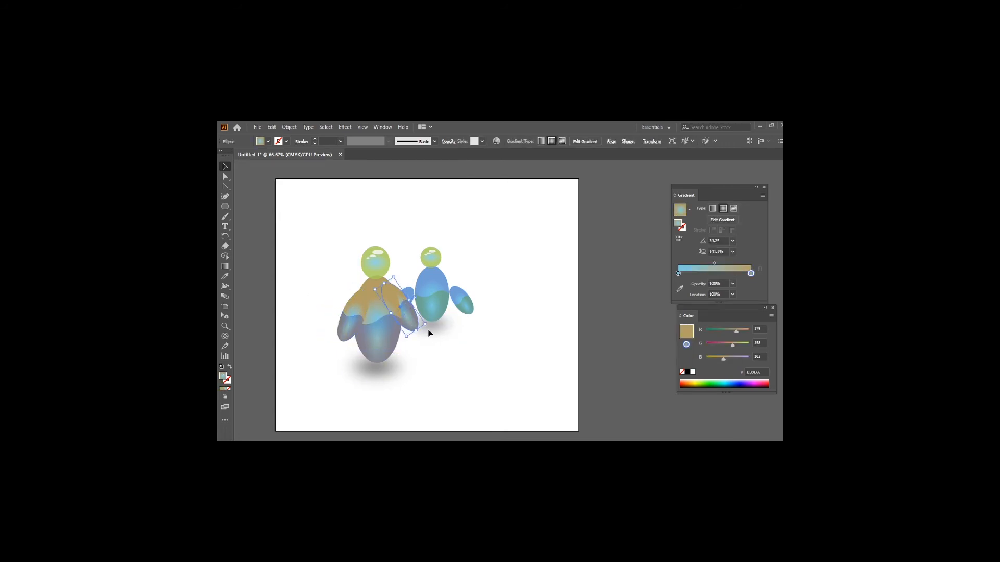
pyautogui.moveTo(418, 340)
pyautogui.mouseDown()
pyautogui.moveTo(416, 320)
pyautogui.moveTo(426, 340)
pyautogui.mouseUp()
pyautogui.click(445, 345)
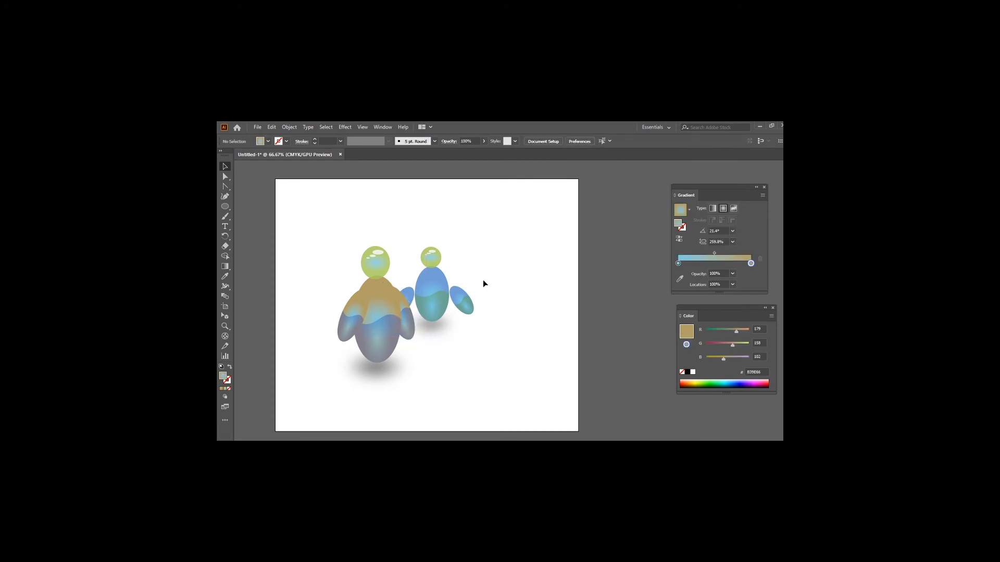
# - Unlock all artwork and move the front figure to the artboard's left edge, clear of the smaller figure
pyautogui.click(289, 127)
pyautogui.click(313, 194)
pyautogui.moveTo(303, 249); pyautogui.dragTo(393, 369)
pyautogui.click(376, 389)
pyautogui.click(381, 321)
pyautogui.moveTo(381, 321); pyautogui.dragTo(314, 302)
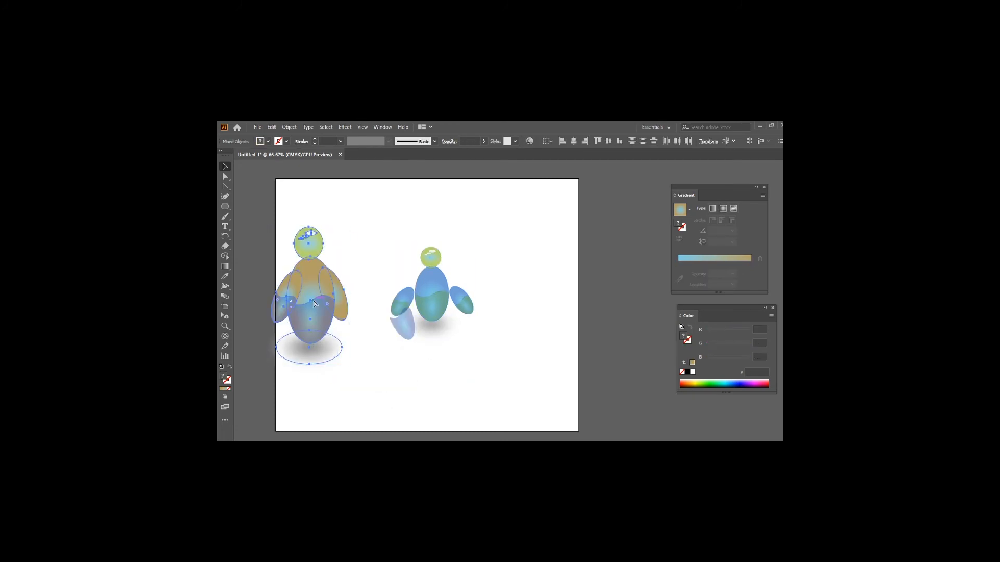
# - Move the blue lower arm piece left beside the small figure back onto the large figure's right-hand arm
pyautogui.click(393, 344)
pyautogui.moveTo(407, 329); pyautogui.dragTo(341, 311)
pyautogui.click(368, 278)
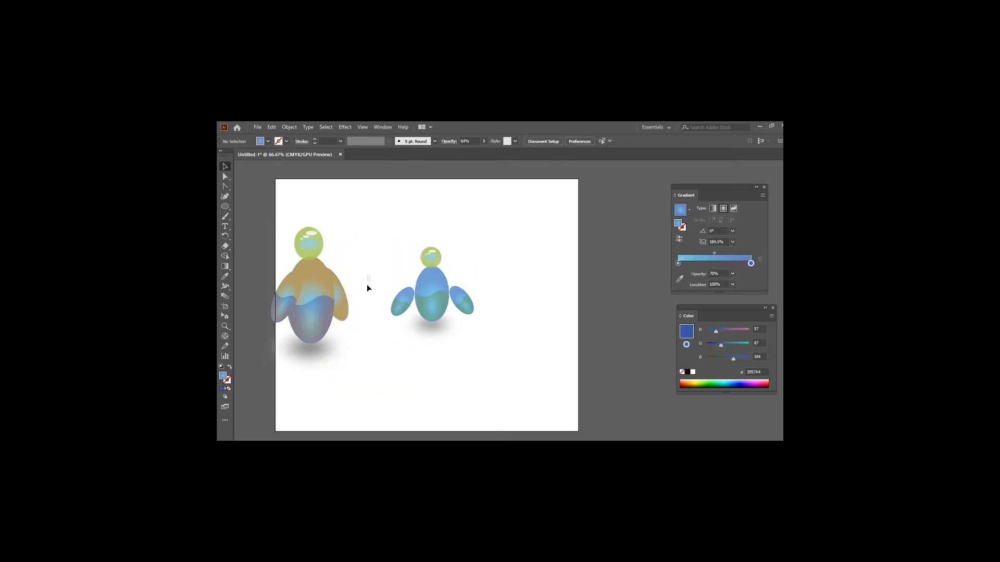
# - Ungroup the large figure and send its right-hand arm's gold ellipse to the back, behind the blue lower piece
pyautogui.click(336, 292)
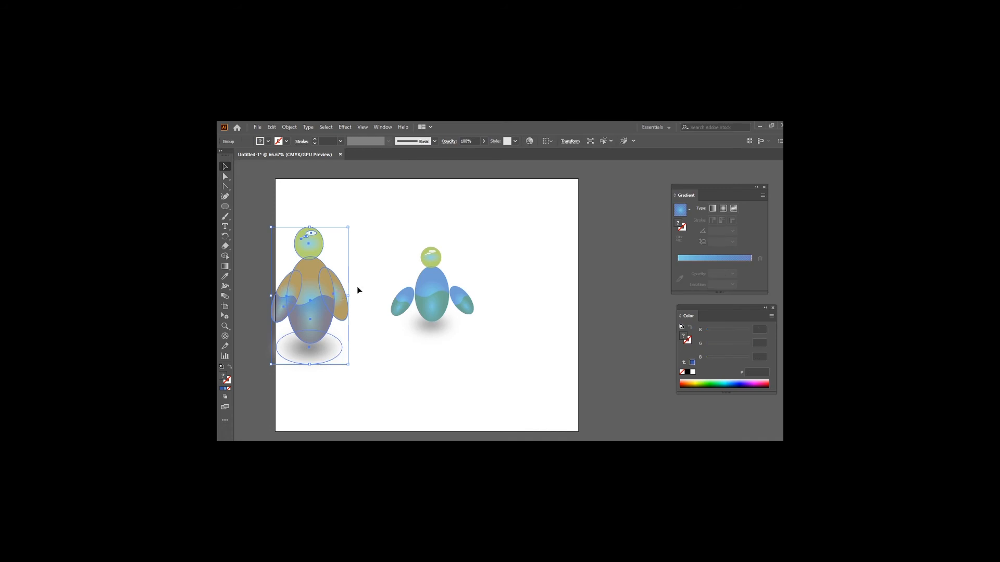
pyautogui.click(289, 127)
pyautogui.click(311, 178)
pyautogui.click(383, 257)
pyautogui.click(340, 298)
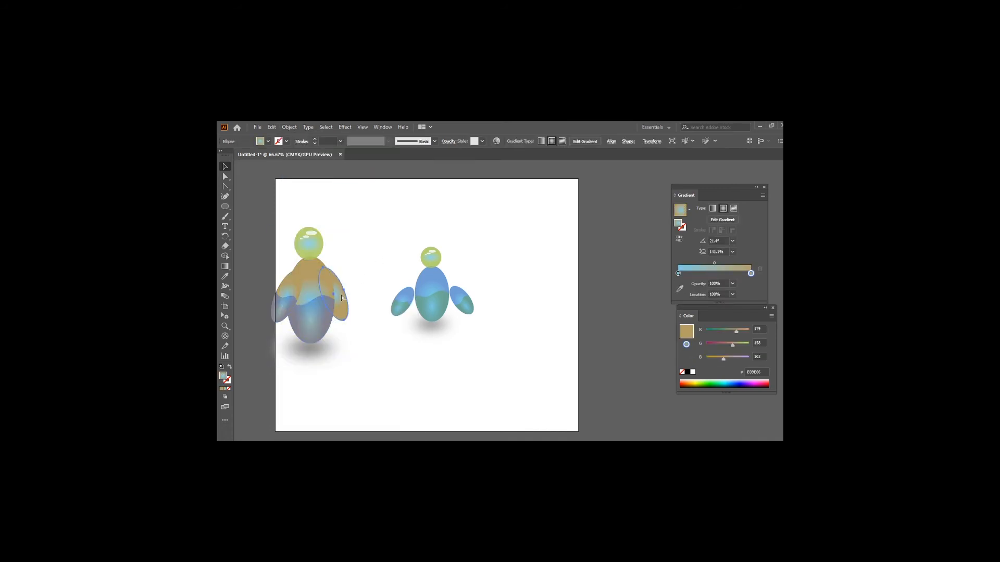
pyautogui.hotkey('ctrl', 'shift', '[')
pyautogui.click(366, 223)
pyautogui.moveTo(362, 215); pyautogui.dragTo(254, 365)
pyautogui.click(385, 294)
# - Select the small figure's group and scale it down slightly
pyautogui.click(433, 310)
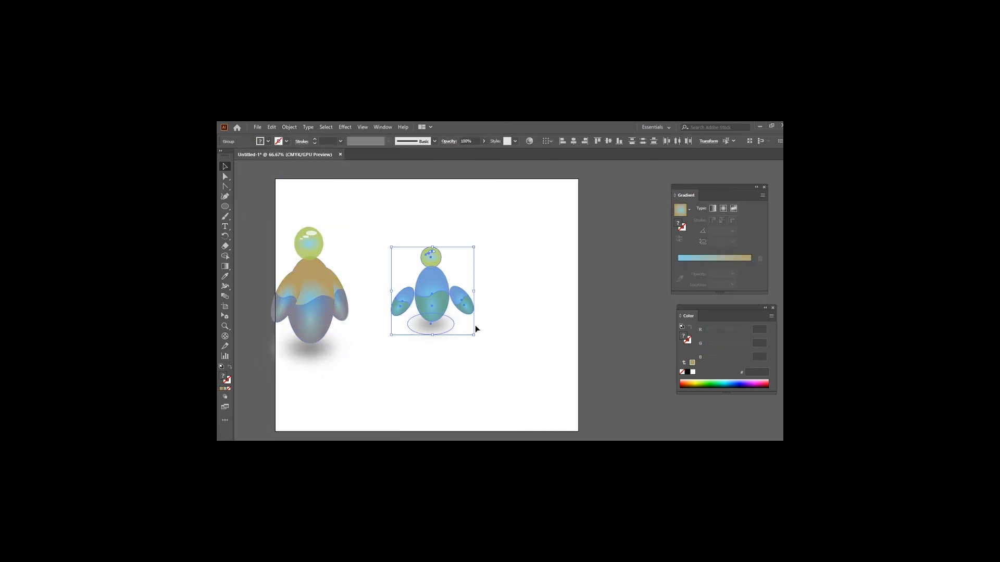
pyautogui.click(478, 328)
pyautogui.click(454, 301)
pyautogui.click(486, 241)
pyautogui.click(446, 300)
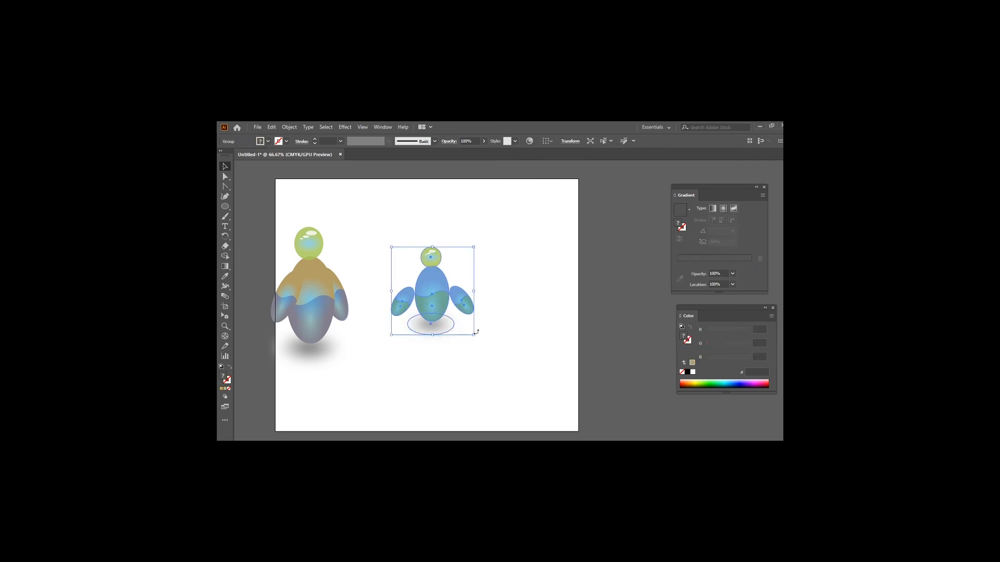
pyautogui.moveTo(474, 337); pyautogui.dragTo(457, 322)
# - Ungroup the small figure and move its two arms inward against the body
pyautogui.rightClick(416, 277)
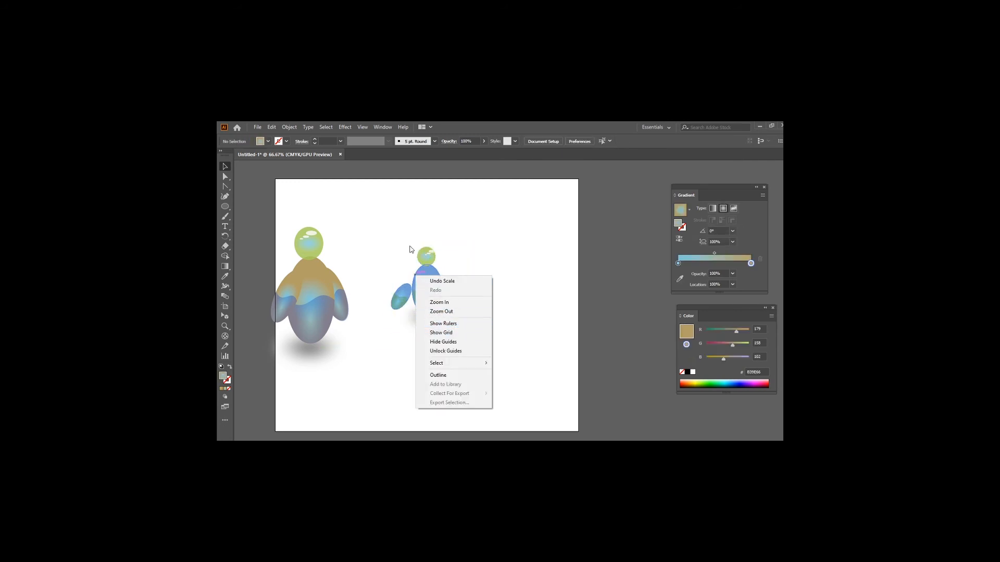
pyautogui.click(291, 129)
pyautogui.click(290, 128)
pyautogui.moveTo(467, 245); pyautogui.dragTo(417, 336)
pyautogui.click(290, 127)
pyautogui.click(312, 177)
pyautogui.moveTo(479, 277); pyautogui.dragTo(447, 309)
pyautogui.moveTo(458, 300); pyautogui.dragTo(449, 289)
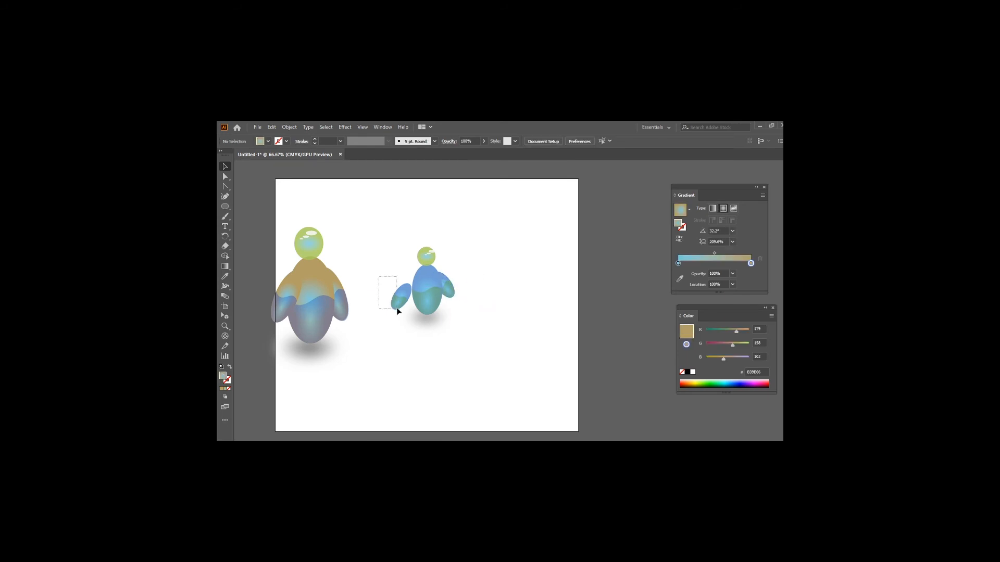
pyautogui.moveTo(398, 308); pyautogui.dragTo(371, 300)
pyautogui.click(336, 250)
# - Shrink the largest white highlight on the small figure's head and tidy the highlight arrangement
pyautogui.scroll(5, 430, 246)
pyautogui.scroll(1, 383, 299)
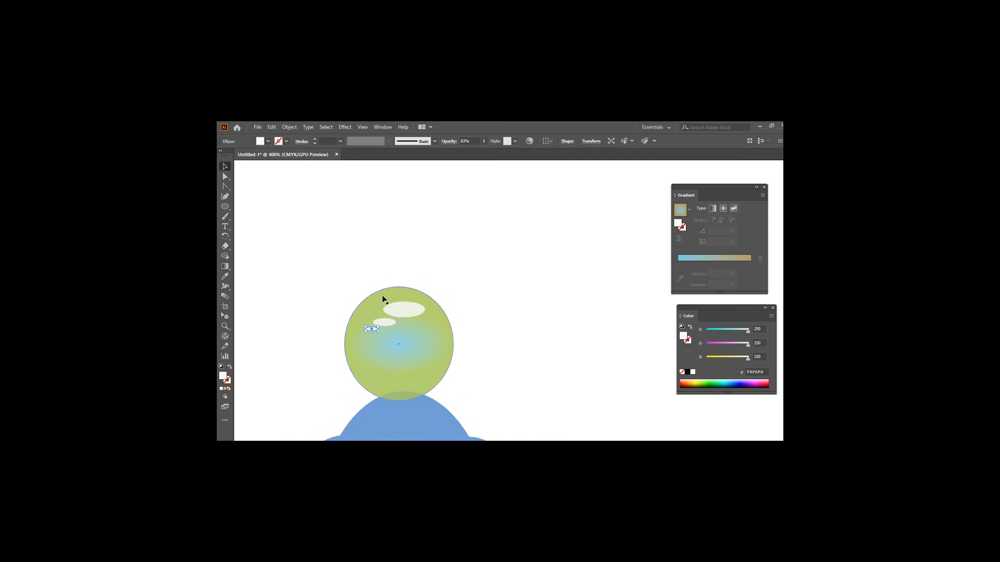
pyautogui.click(407, 310)
pyautogui.moveTo(425, 318); pyautogui.dragTo(413, 313)
# - Set the opacity of the small figure's head and its three highlights to 88%
pyautogui.moveTo(405, 308); pyautogui.dragTo(367, 336)
pyautogui.click(483, 141)
pyautogui.moveTo(477, 151)
pyautogui.mouseDown()
pyautogui.moveTo(453, 151)
pyautogui.moveTo(478, 152)
pyautogui.mouseUp()
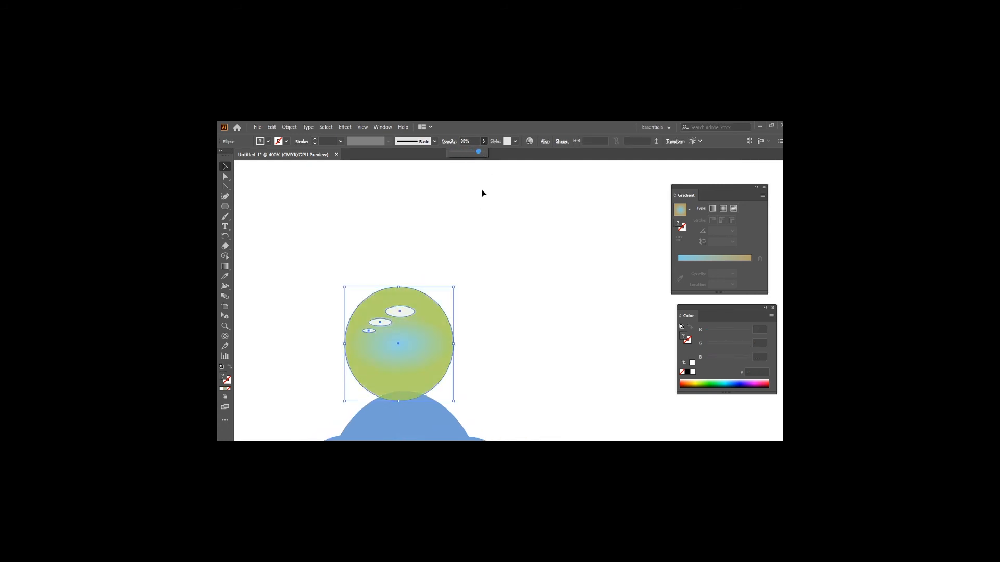
# - Lower the opacity of the small figure's head and highlights a little further
pyautogui.moveTo(482, 190); pyautogui.dragTo(473, 190)
pyautogui.click(415, 244)
# - Change the centre colour of the small figure's lower-body radial gradient to a purple-blue
pyautogui.scroll(-4, 414, 234)
pyautogui.click(421, 326)
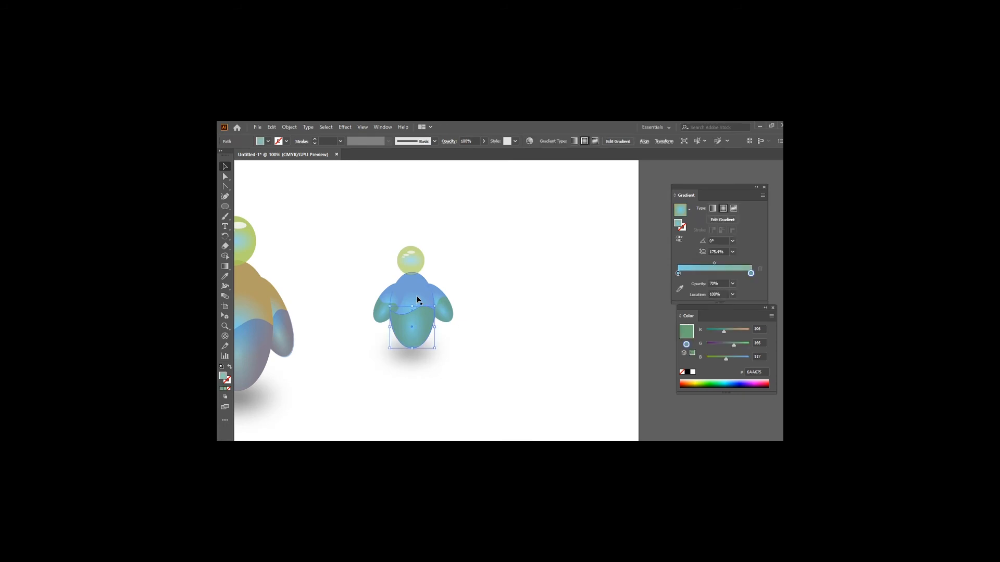
pyautogui.doubleClick(677, 273)
pyautogui.moveTo(715, 319); pyautogui.dragTo(703, 322)
pyautogui.click(498, 304)
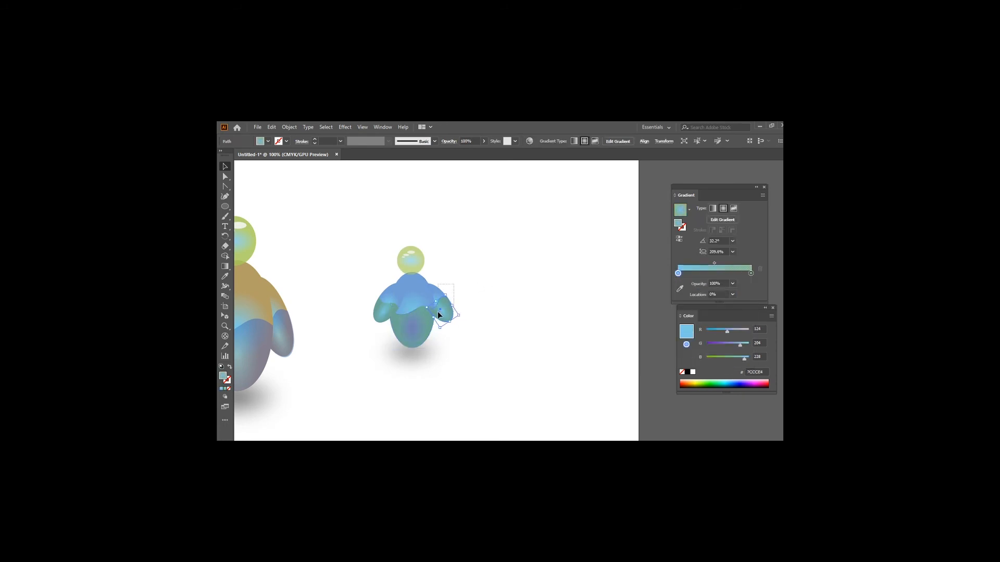
# - Move the large figure right until its arm overlaps the small figure
pyautogui.scroll(-1, 518, 261)
pyautogui.moveTo(327, 303); pyautogui.dragTo(409, 302)
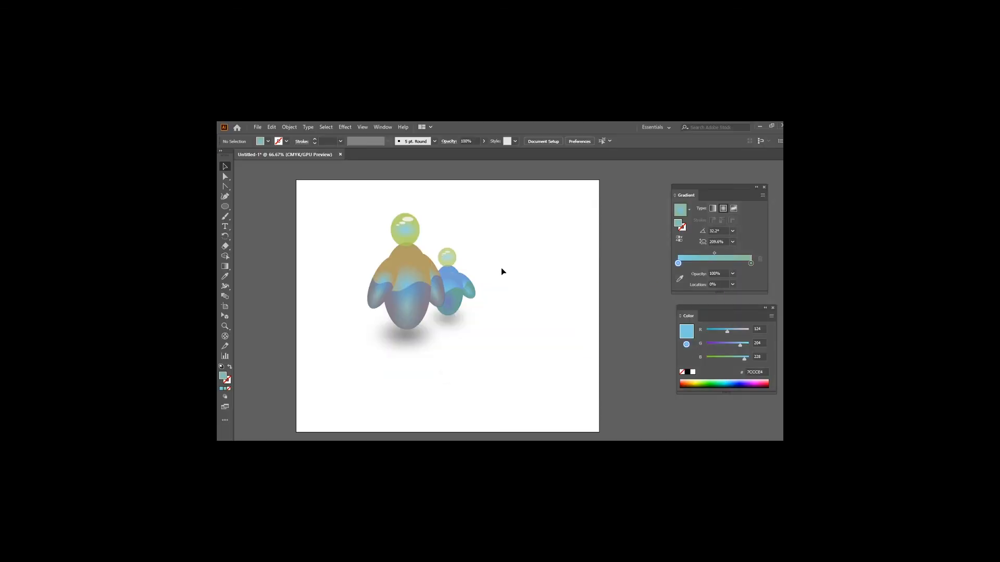
# - Move the extra stop in the small head's radial gradient out to about 75%, making it light blue
pyautogui.click(451, 261)
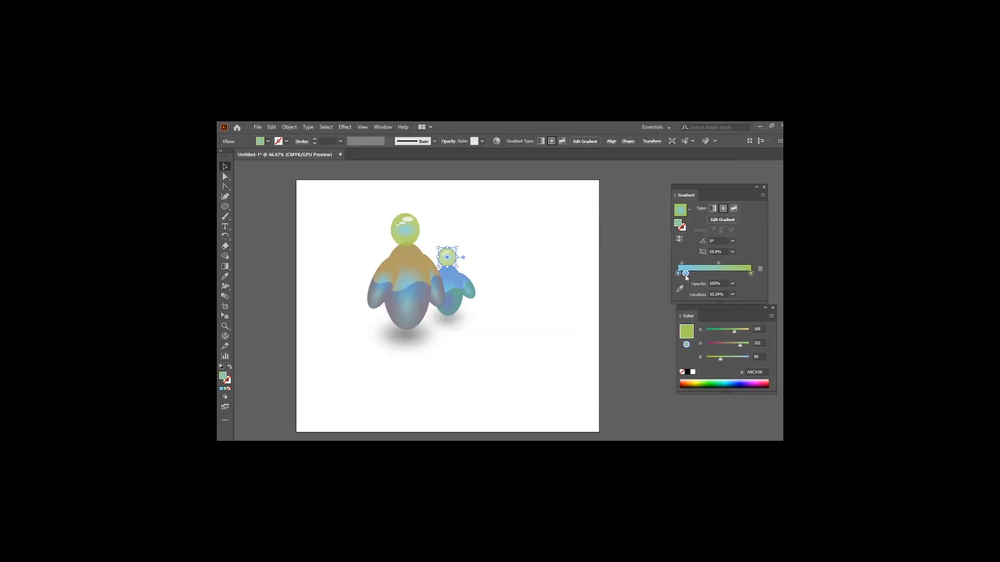
pyautogui.moveTo(685, 275); pyautogui.dragTo(705, 273)
pyautogui.scroll(3, 406, 283)
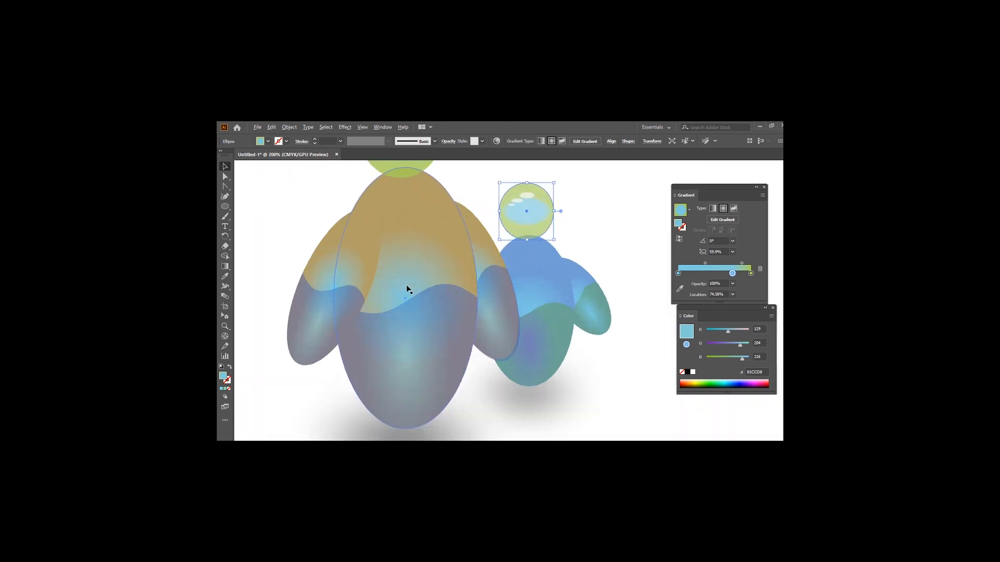
# - Widen the small head's radial gradient to an aspect ratio of about 88% and move its light blue stop to about 49%
pyautogui.moveTo(537, 188); pyautogui.dragTo(514, 254)
pyautogui.scroll(2, 528, 225)
pyautogui.moveTo(491, 252)
pyautogui.mouseDown()
pyautogui.moveTo(497, 263)
pyautogui.moveTo(508, 239)
pyautogui.mouseUp()
pyautogui.click(540, 276)
pyautogui.press('g')
pyautogui.moveTo(546, 282); pyautogui.dragTo(533, 282)
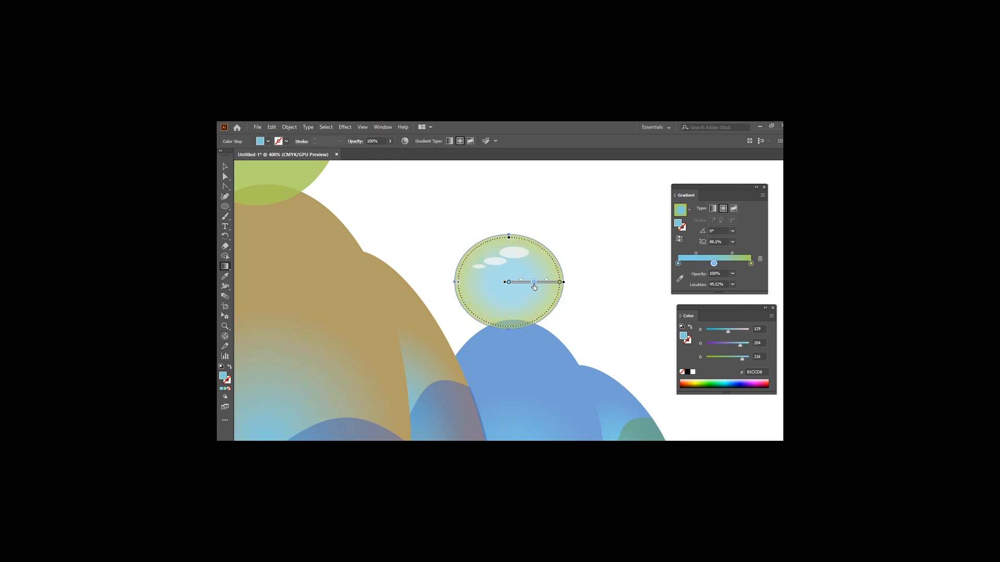
pyautogui.click(225, 167)
# - Select the large figure's group and ungroup it
pyautogui.hotkey('ctrl', '0')
pyautogui.moveTo(540, 212); pyautogui.dragTo(485, 313)
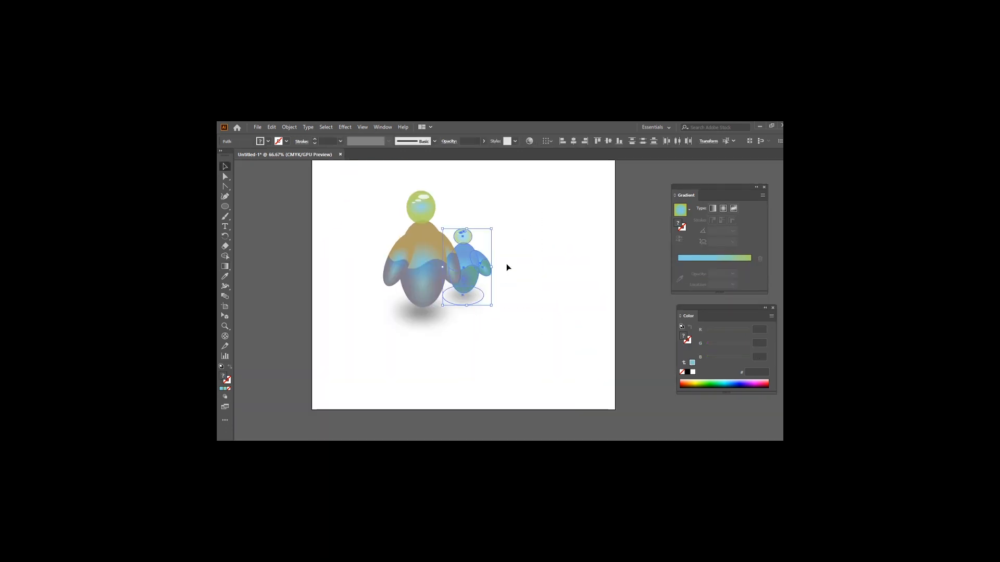
pyautogui.click(506, 267)
pyautogui.click(427, 213)
pyautogui.click(289, 127)
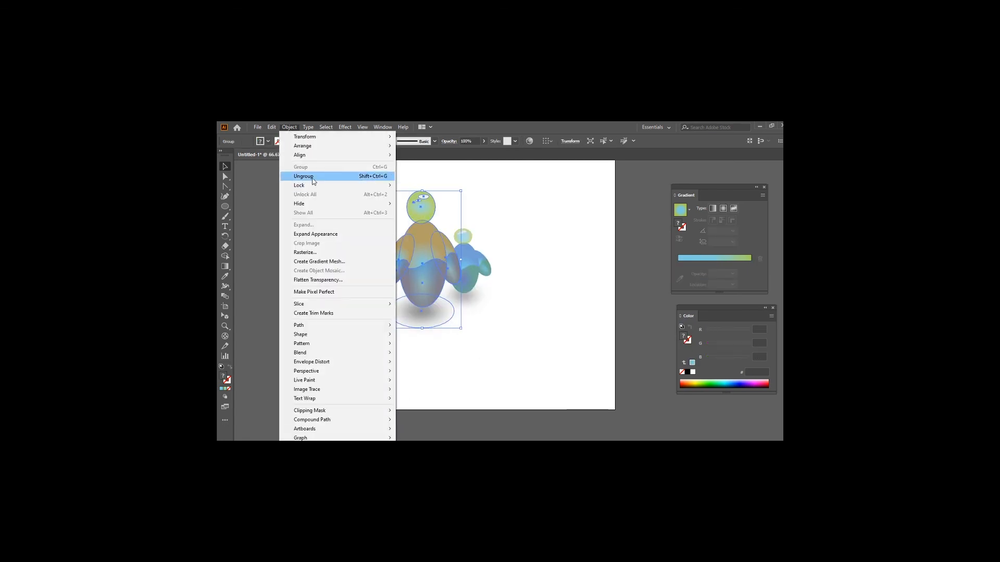
pyautogui.click(313, 178)
# - Make the large head's radial gradient taller and move its blue centre stop outward to about 35%
pyautogui.click(421, 211)
pyautogui.click(225, 267)
pyautogui.click(433, 207)
pyautogui.scroll(3, 434, 224)
pyautogui.scroll(5, 434, 243)
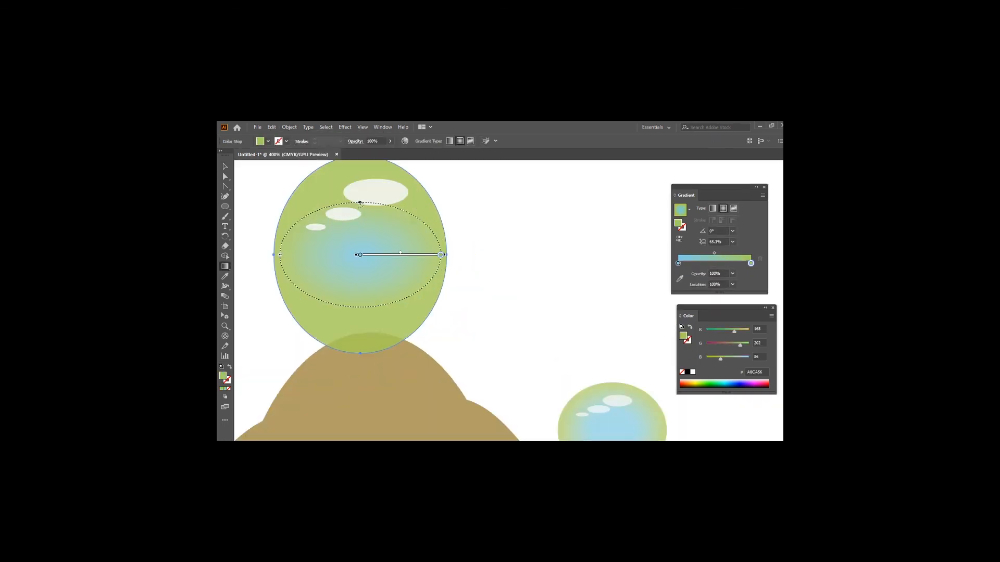
pyautogui.moveTo(360, 203)
pyautogui.mouseDown()
pyautogui.moveTo(361, 163)
pyautogui.moveTo(361, 193)
pyautogui.mouseUp()
pyautogui.moveTo(360, 287); pyautogui.dragTo(388, 286)
pyautogui.click(225, 167)
pyautogui.click(434, 229)
# - Select all parts of both figures and group them together
pyautogui.scroll(-4, 433, 229)
pyautogui.moveTo(299, 372); pyautogui.dragTo(596, 242)
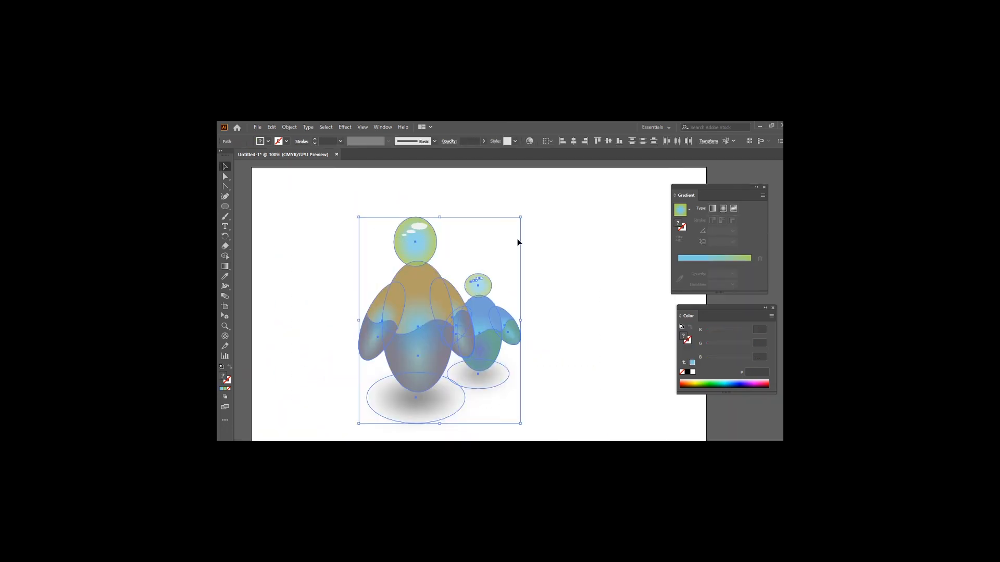
pyautogui.hotkey('ctrl', 'g')
pyautogui.click(508, 264)
pyautogui.scroll(-3, 525, 246)
pyautogui.scroll(3, 527, 248)
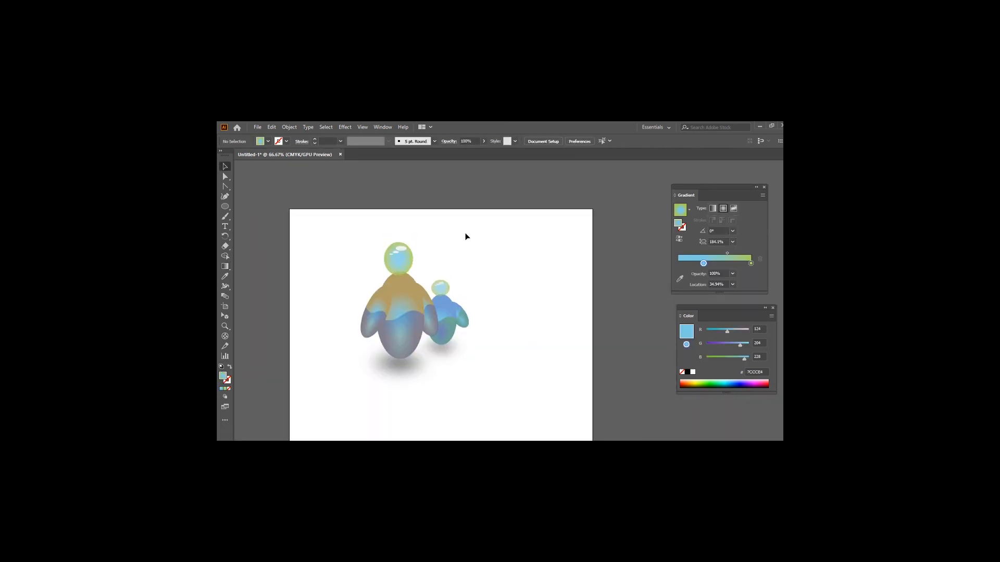